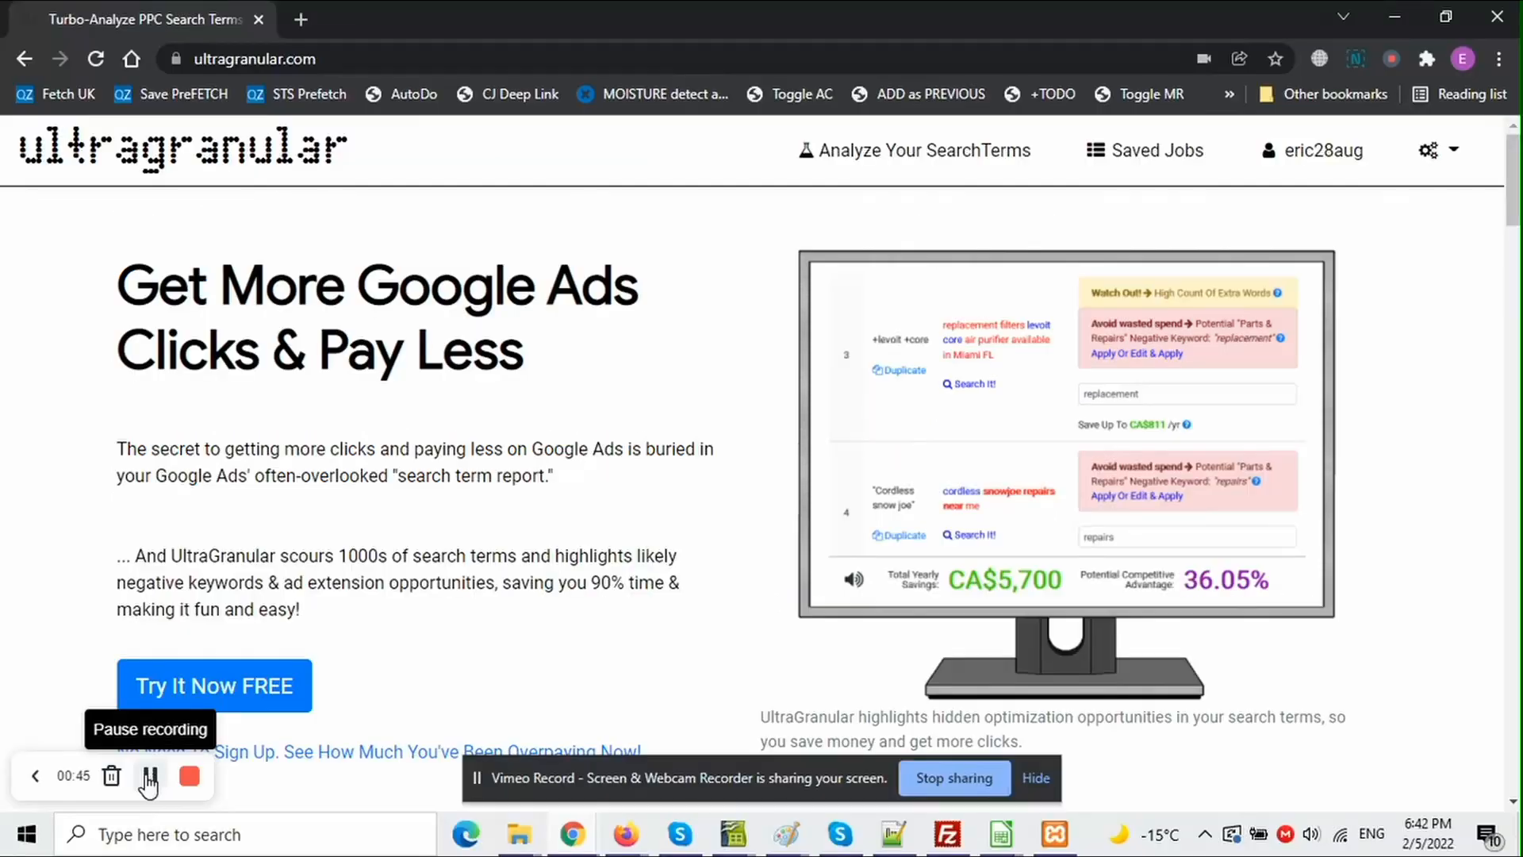
Open the page for analyzing search terms
{"action": "left_click", "coordinate": [934, 150]}
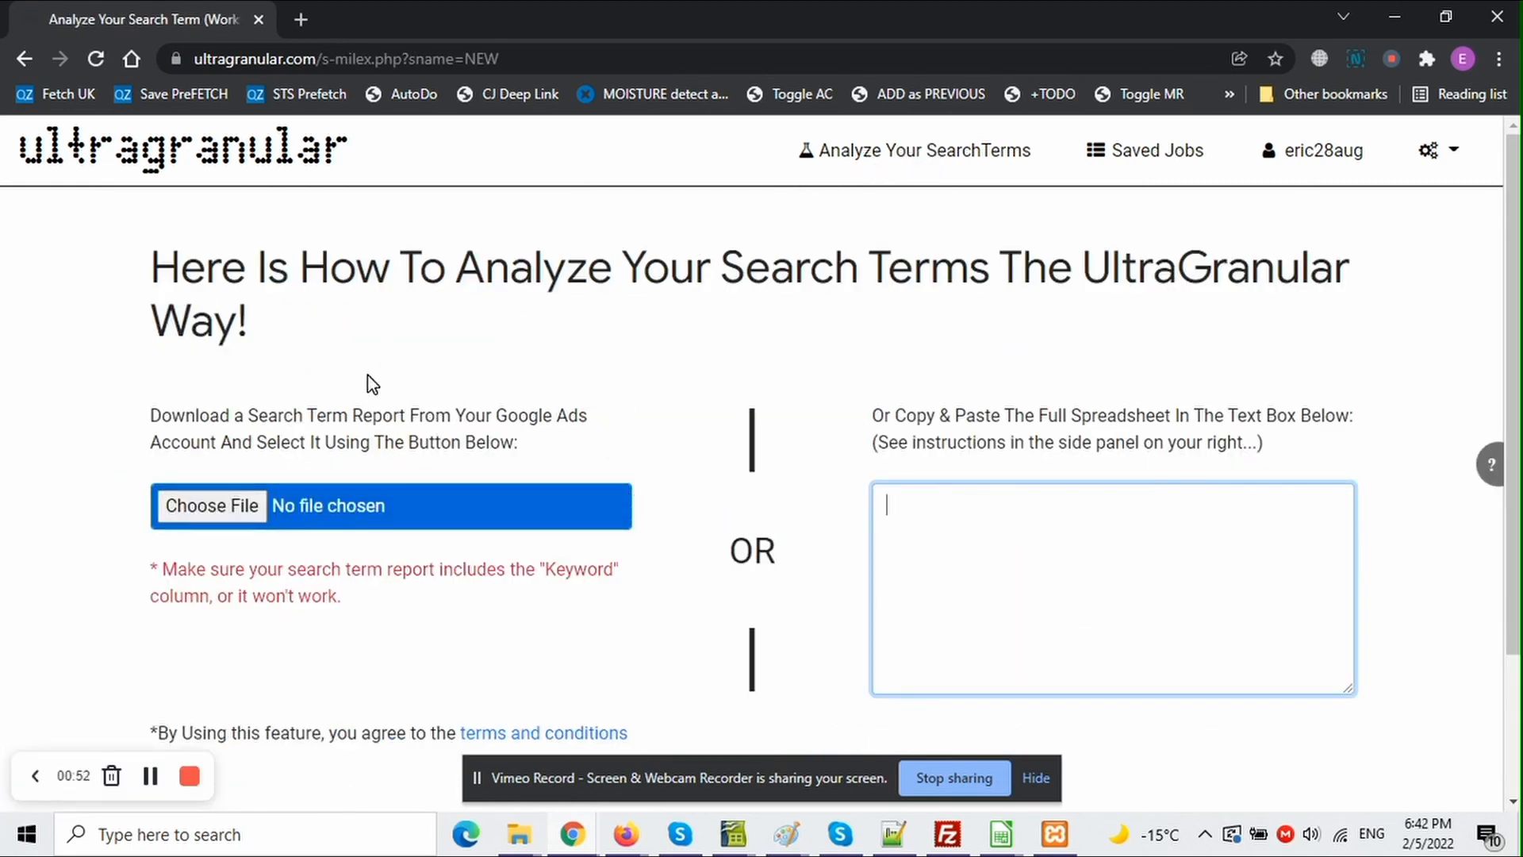
{"action": "left_click_drag", "start_coordinate": [746, 268], "coordinate": [961, 255]}
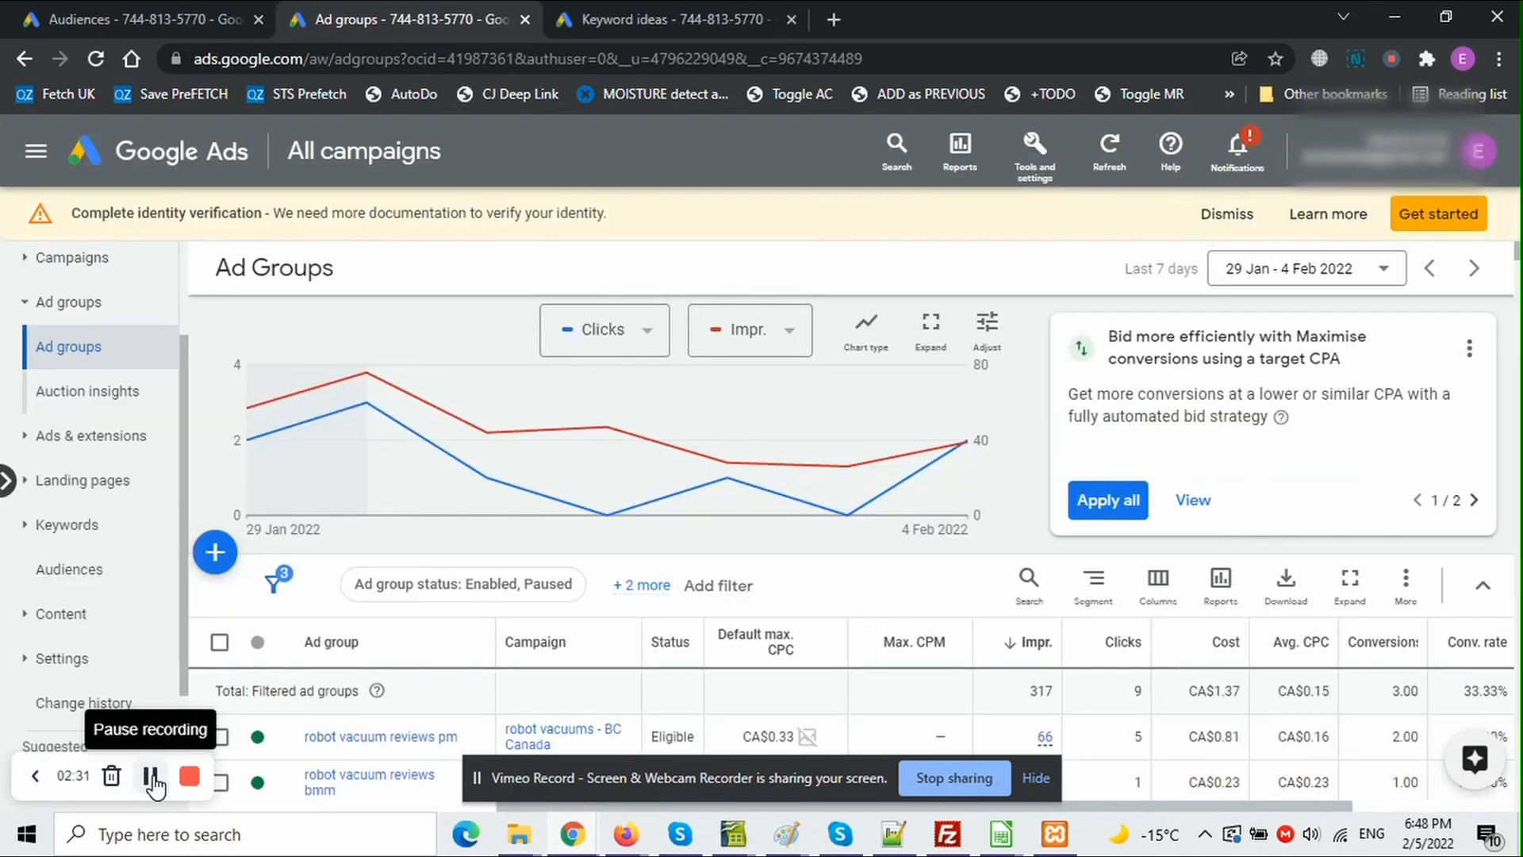
Switch to Google Ads and open the Search terms report under Keywords for all campaigns
{"action": "left_click", "coordinate": [88, 525]}
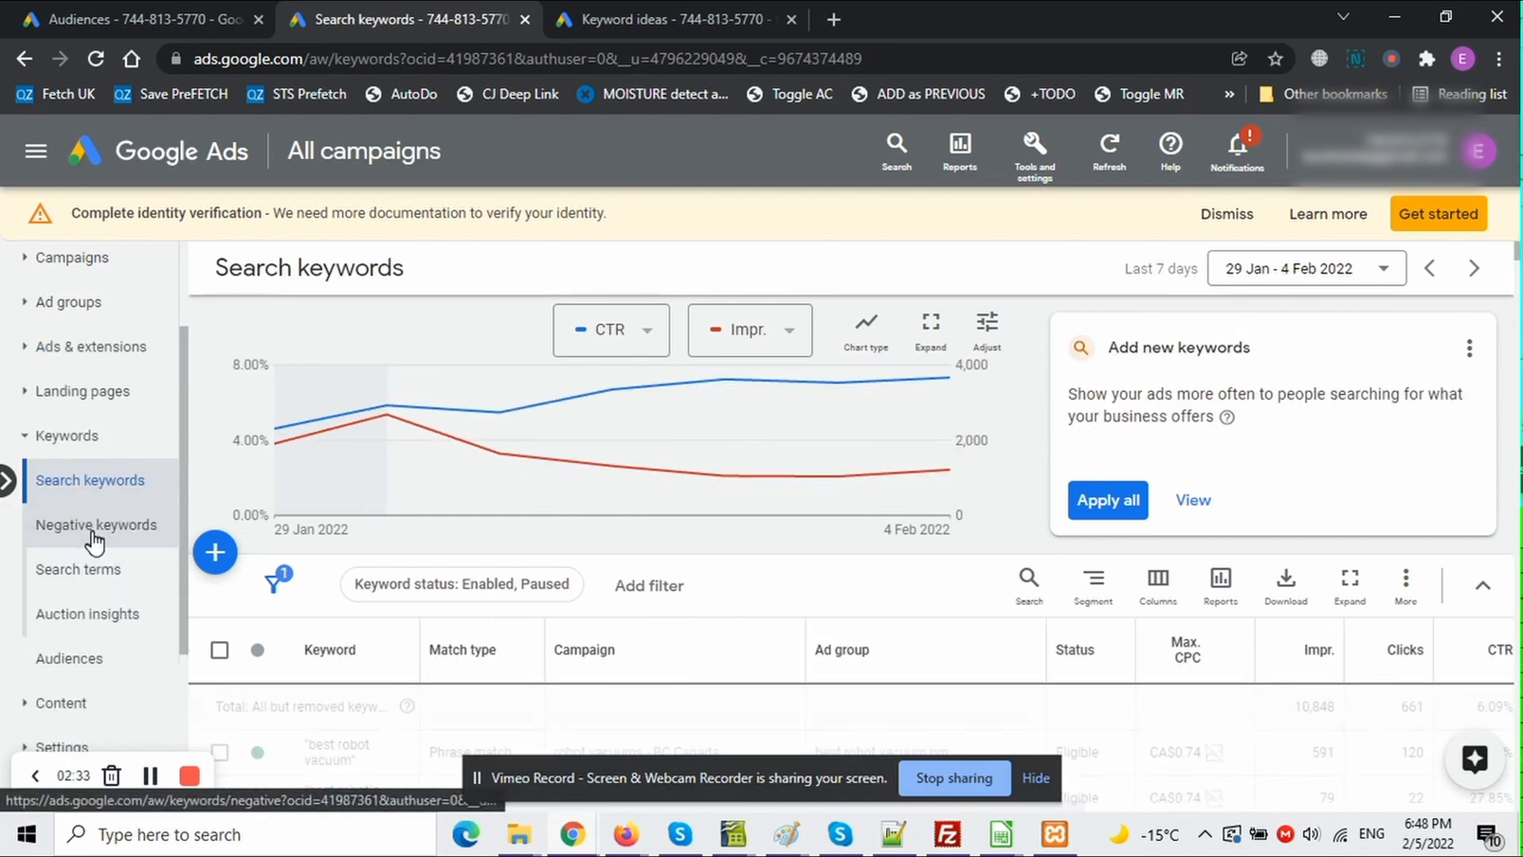
{"action": "left_click", "coordinate": [79, 571]}
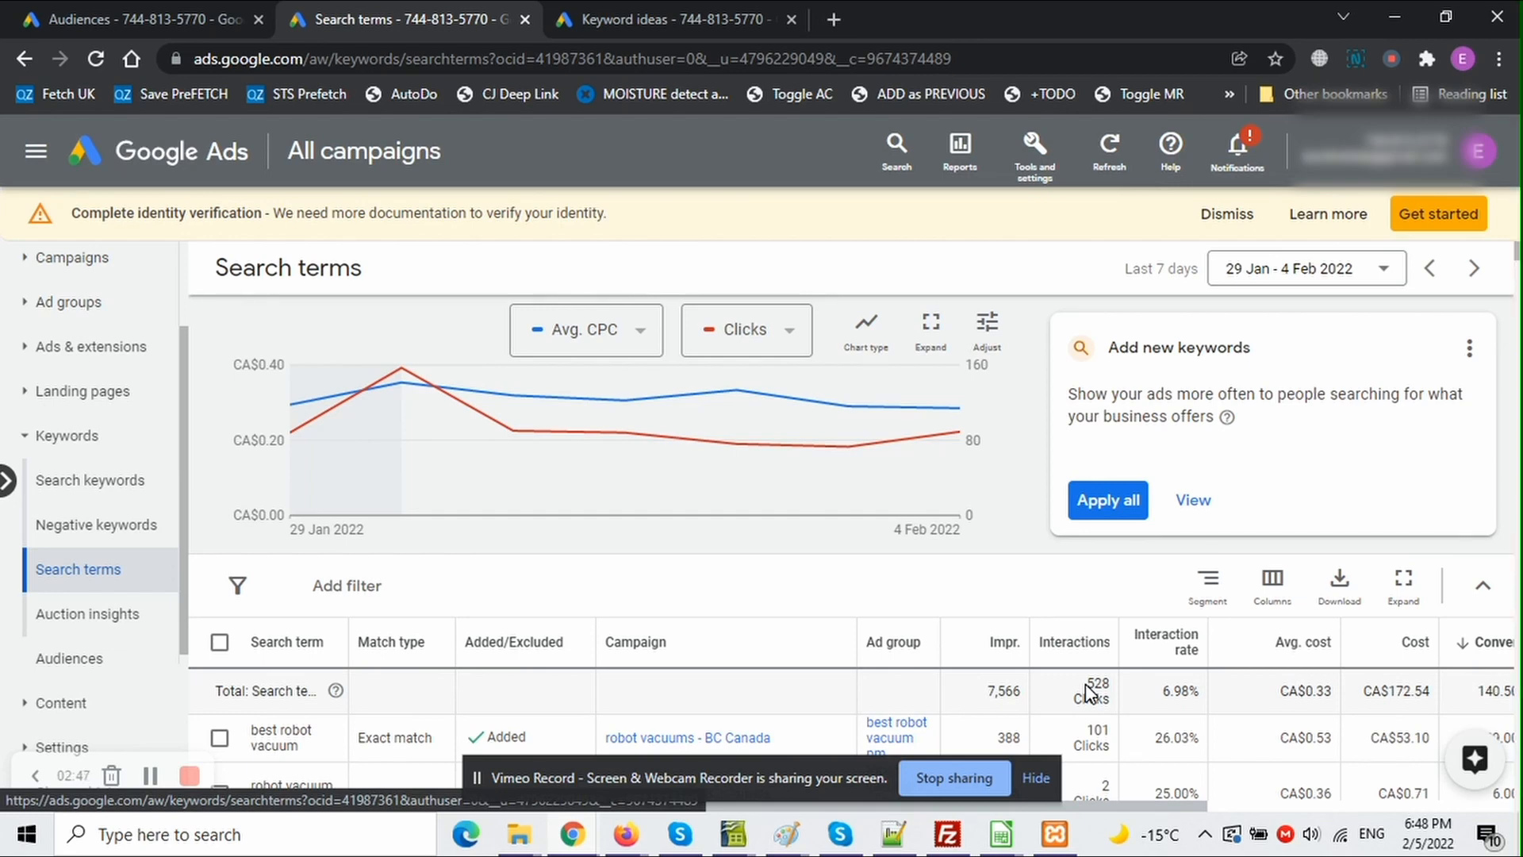
Make sure the Keyword attribute is included in the search terms report's columns and apply the column selection
{"action": "left_click", "coordinate": [1269, 585]}
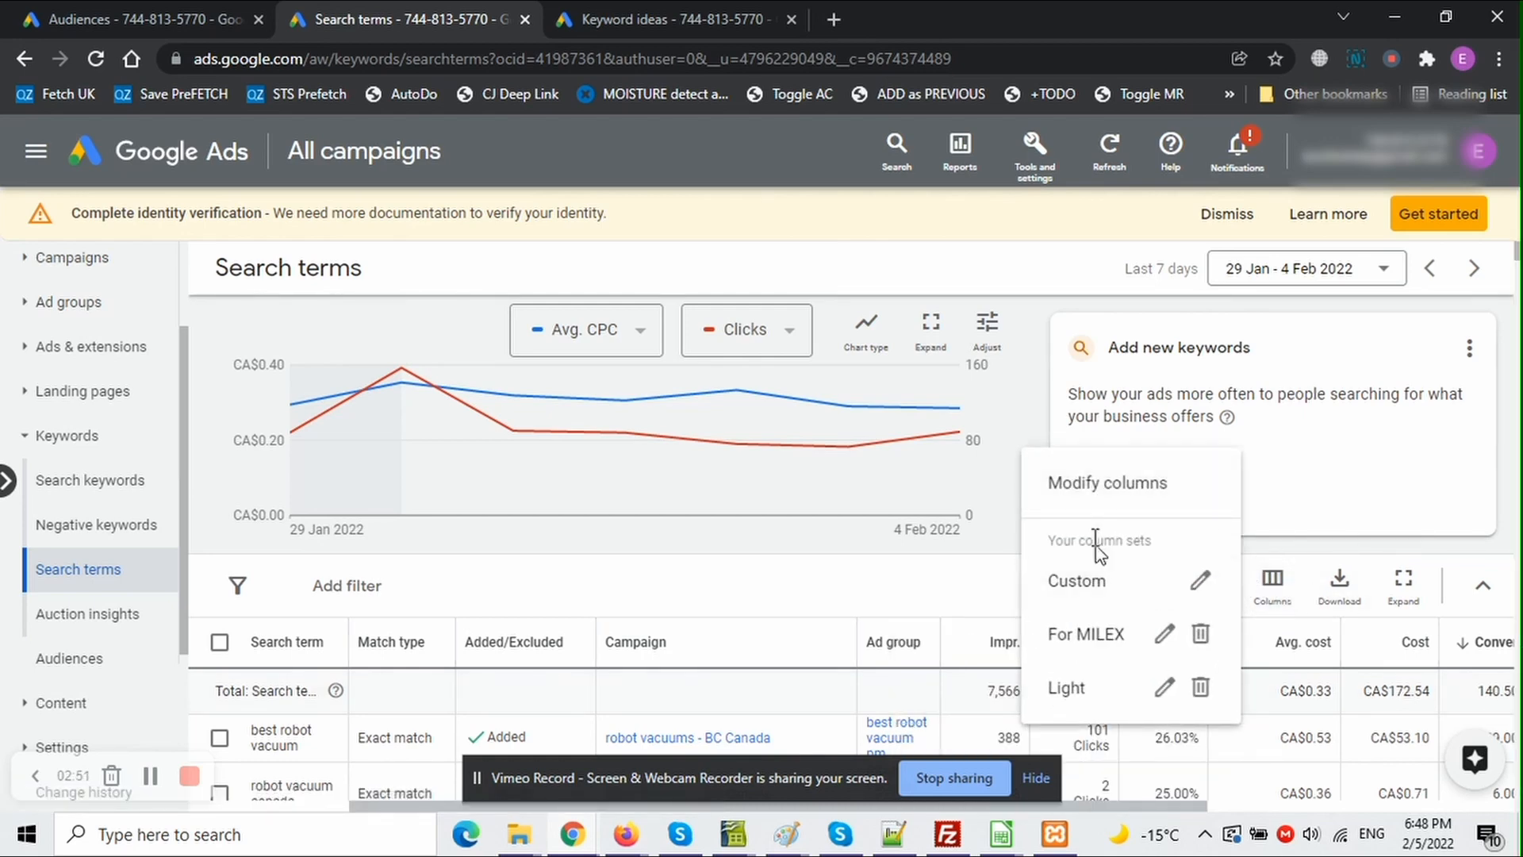
{"action": "left_click", "coordinate": [1107, 493]}
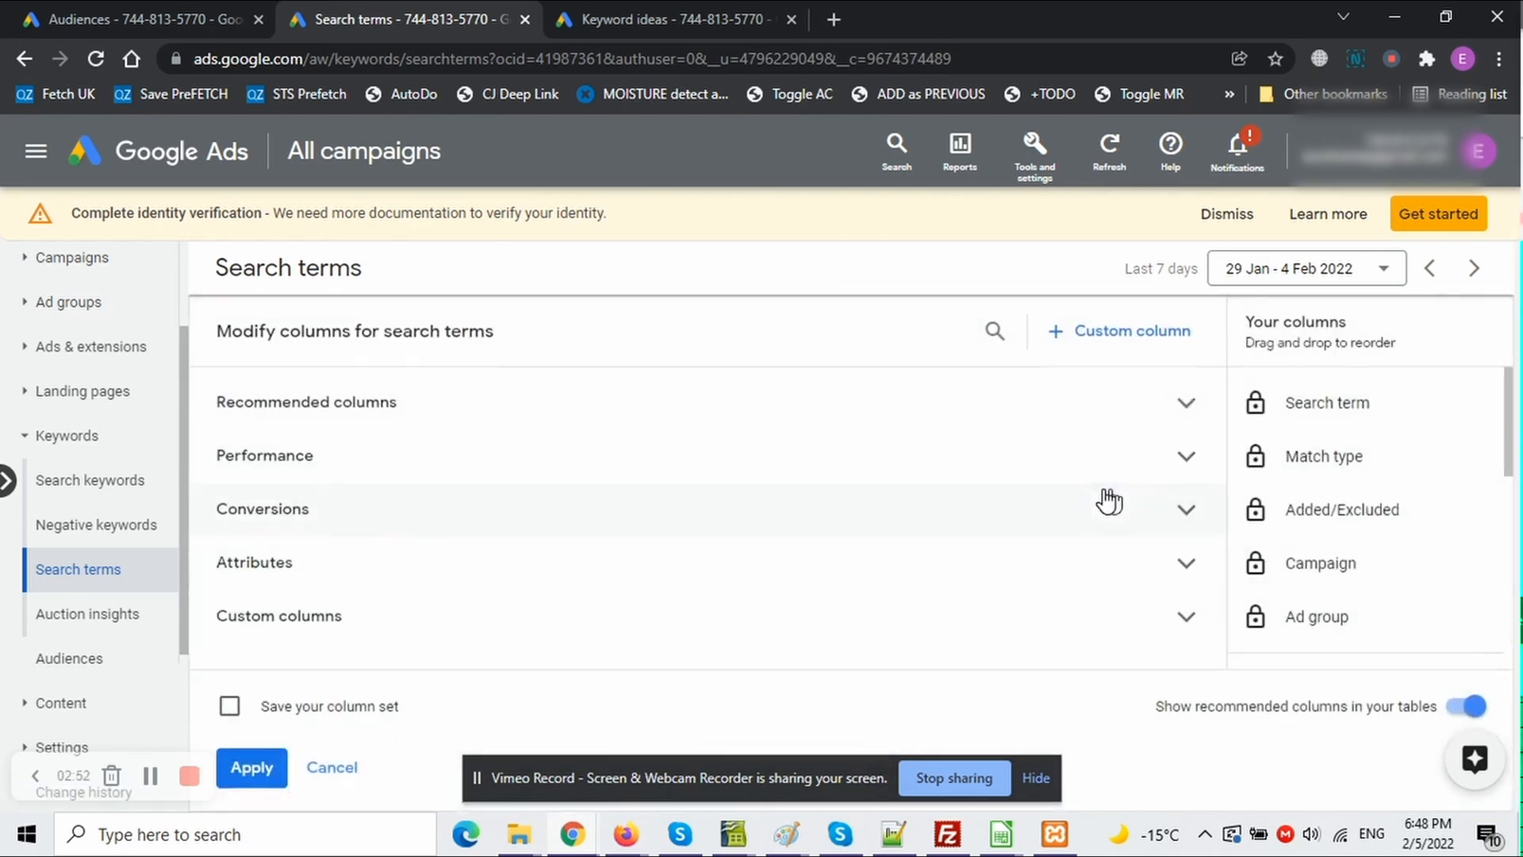
{"action": "left_click", "coordinate": [455, 560]}
{"action": "left_click", "coordinate": [462, 612]}
{"action": "left_click", "coordinate": [461, 615]}
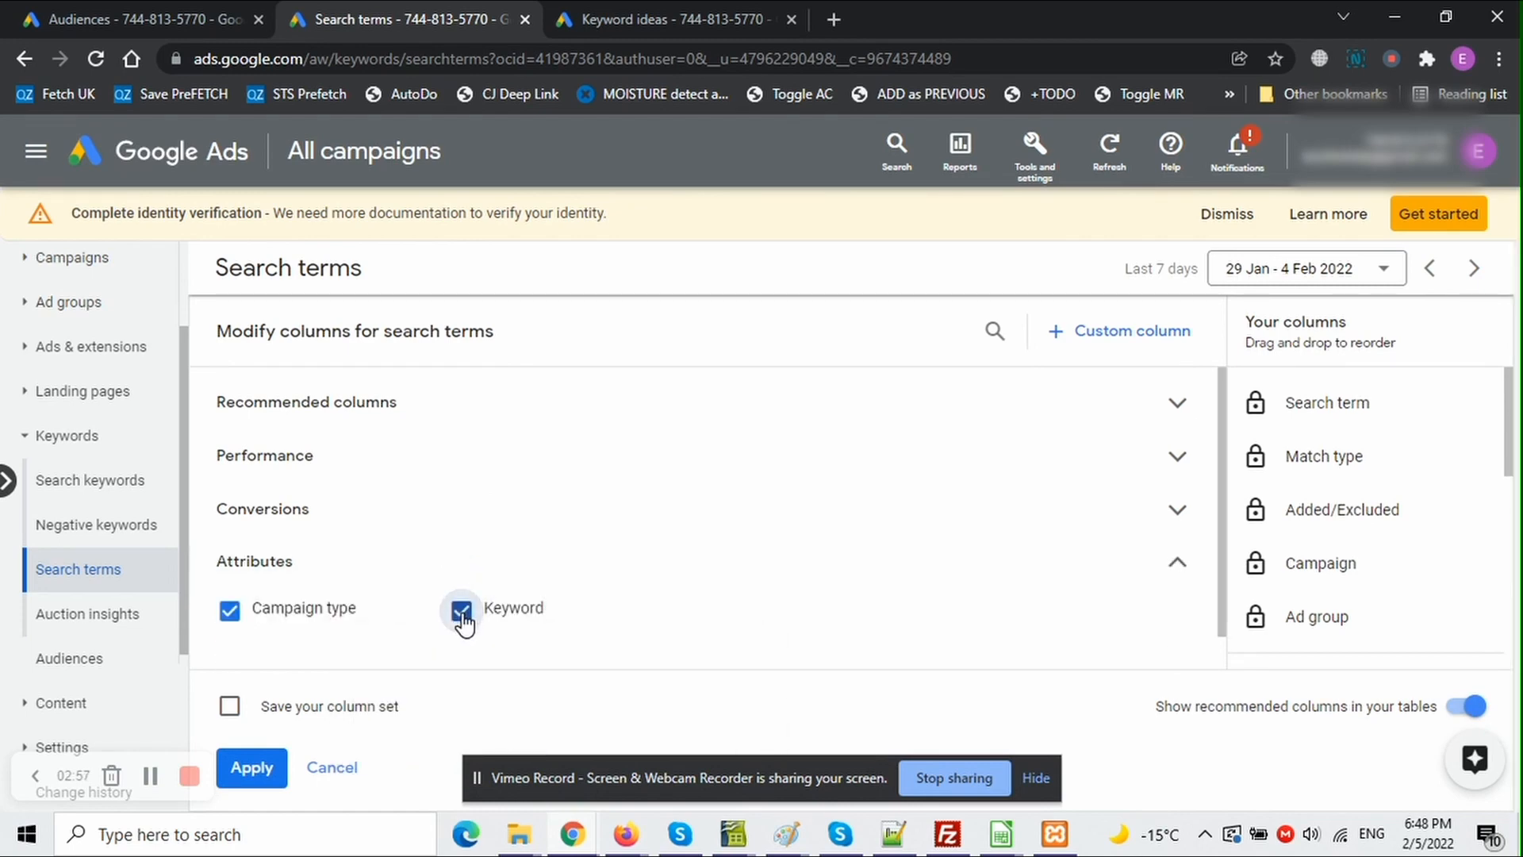
{"action": "left_click", "coordinate": [255, 769]}
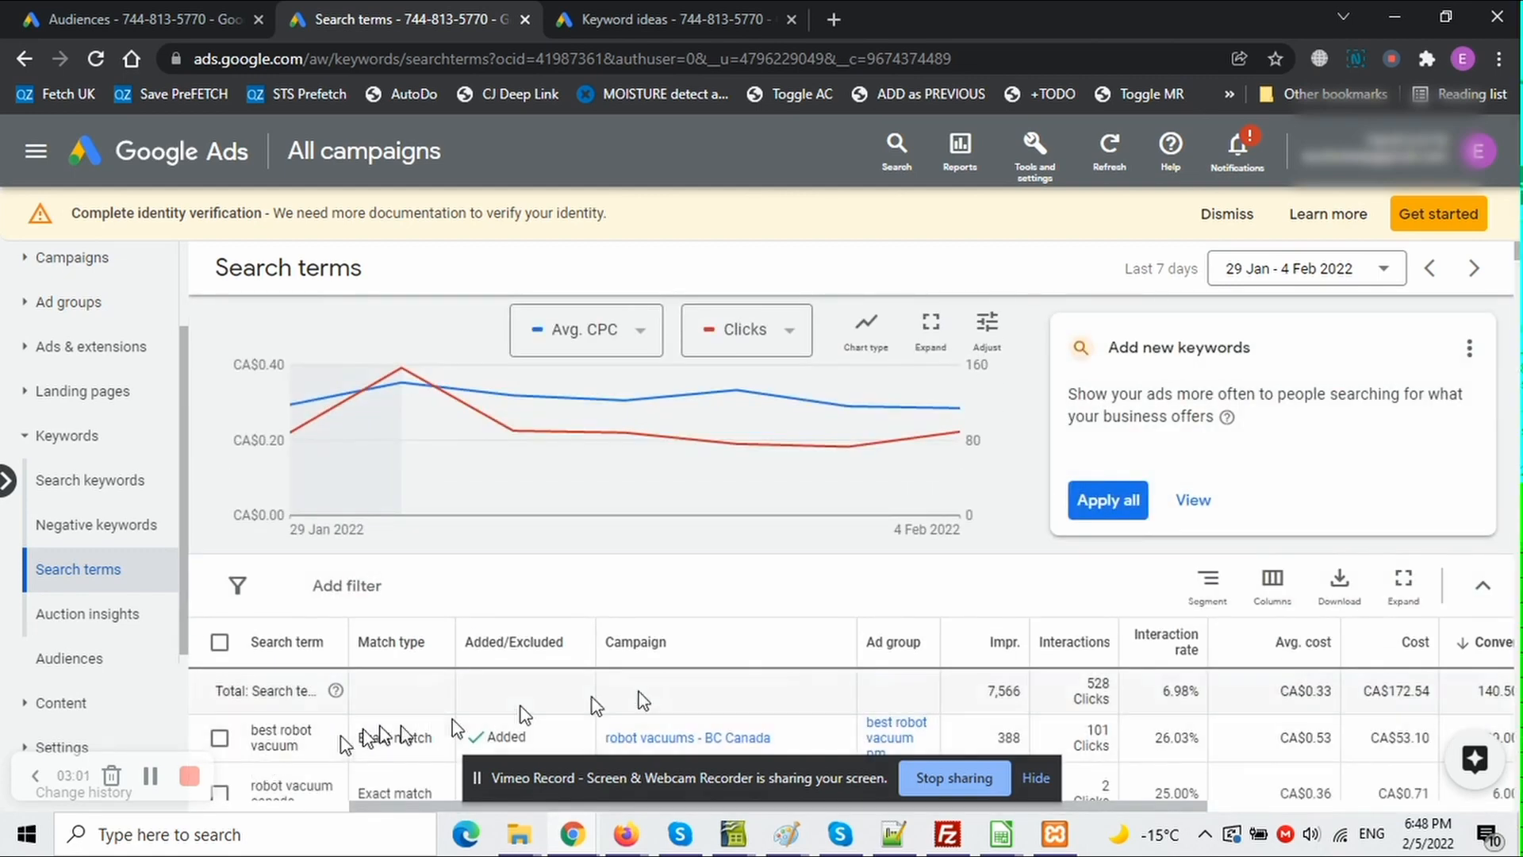
Download the search terms report and upload the newest Search terms report CSV from Downloads to UltraGranular for analysis
{"action": "left_click", "coordinate": [1338, 580]}
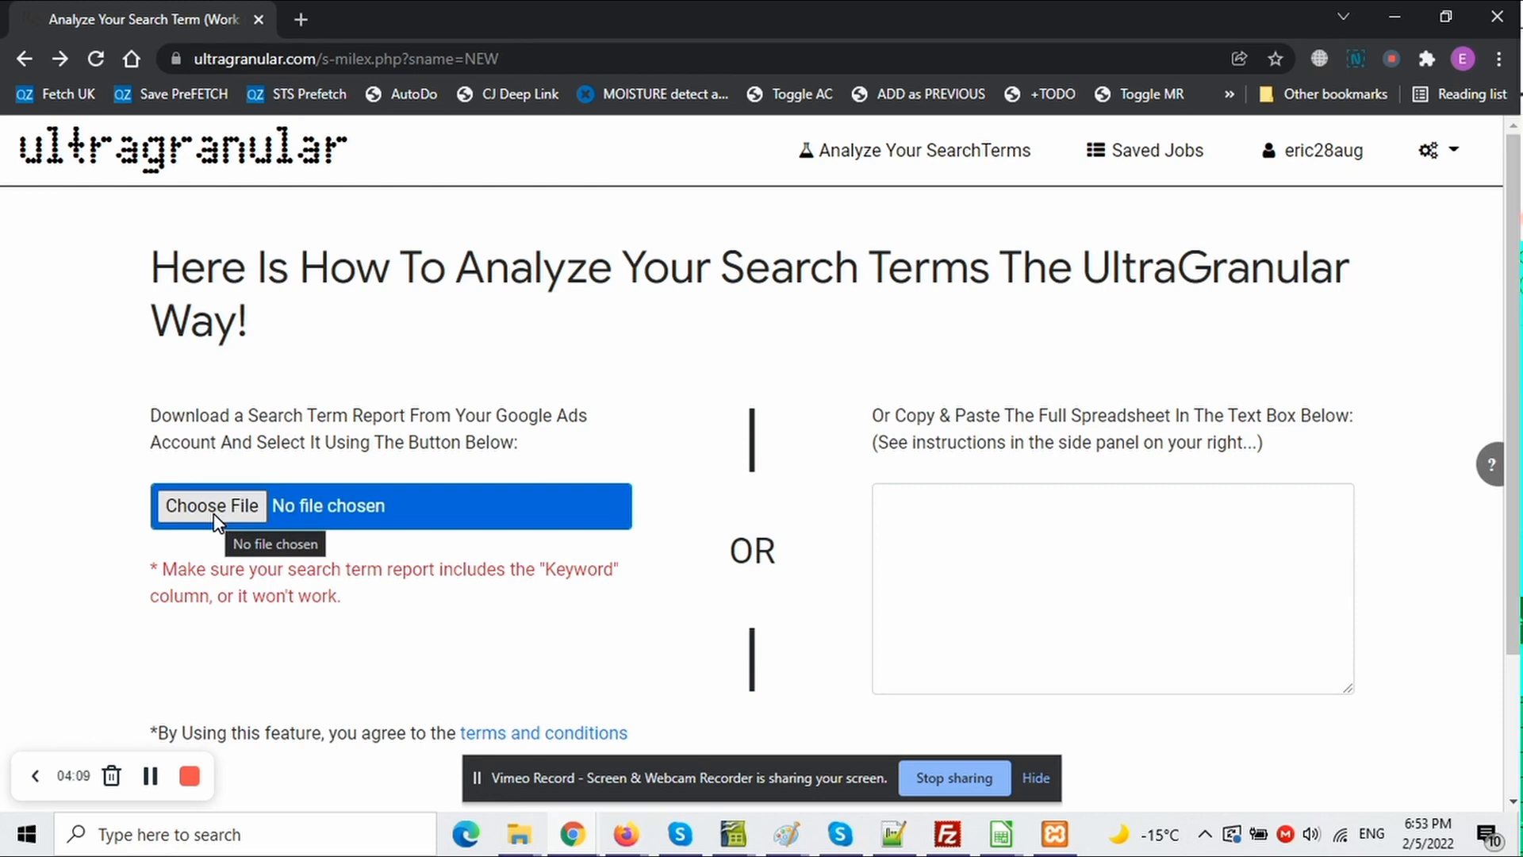
{"action": "left_click", "coordinate": [215, 516]}
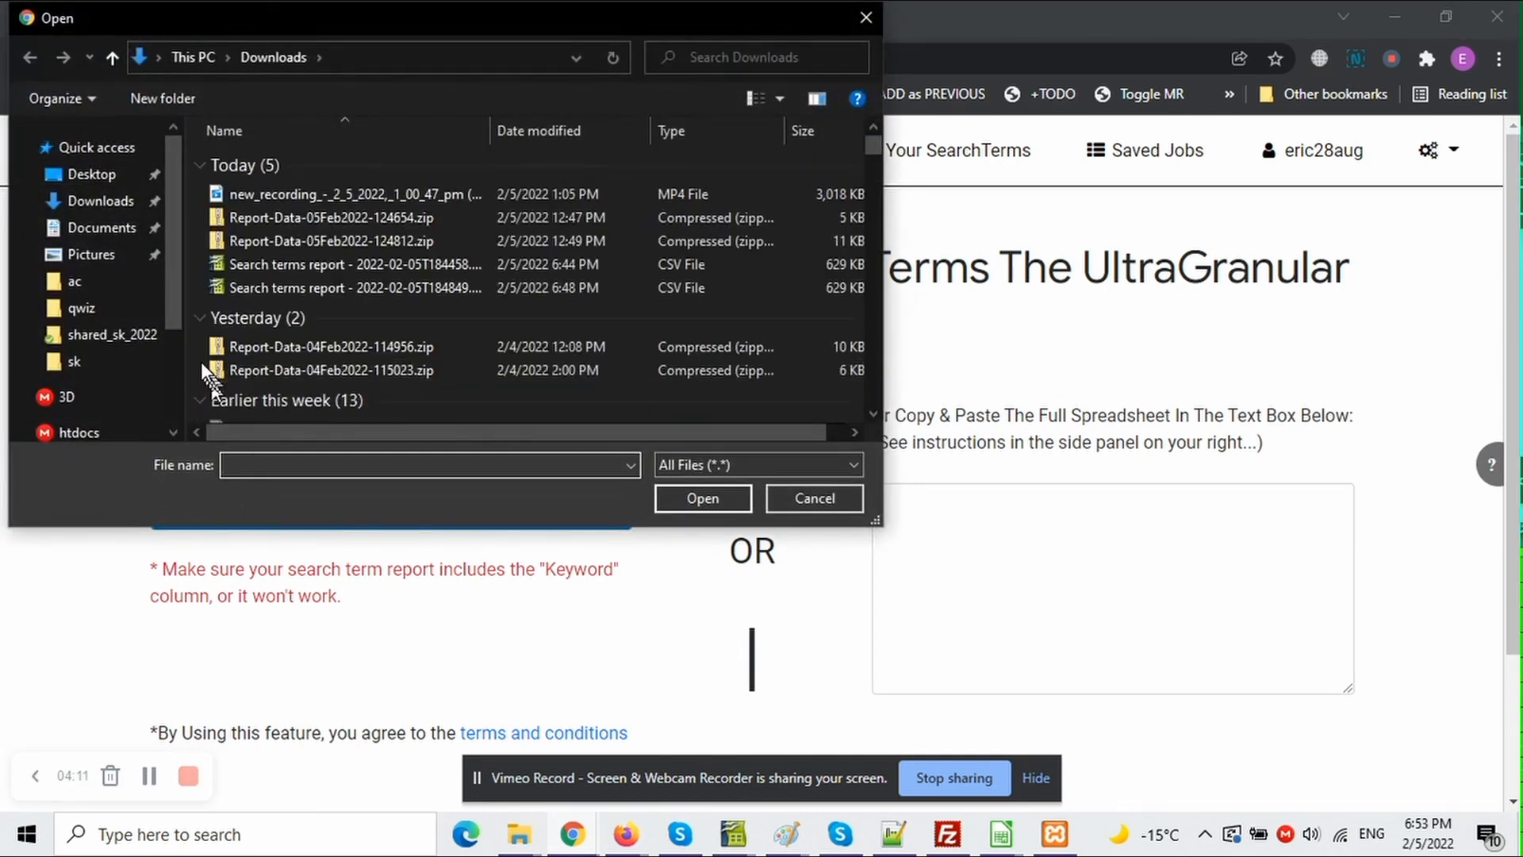
{"action": "double_click", "coordinate": [325, 287]}
{"action": "scroll", "coordinate": [664, 613], "scroll_direction": "down", "scroll_amount": 2}
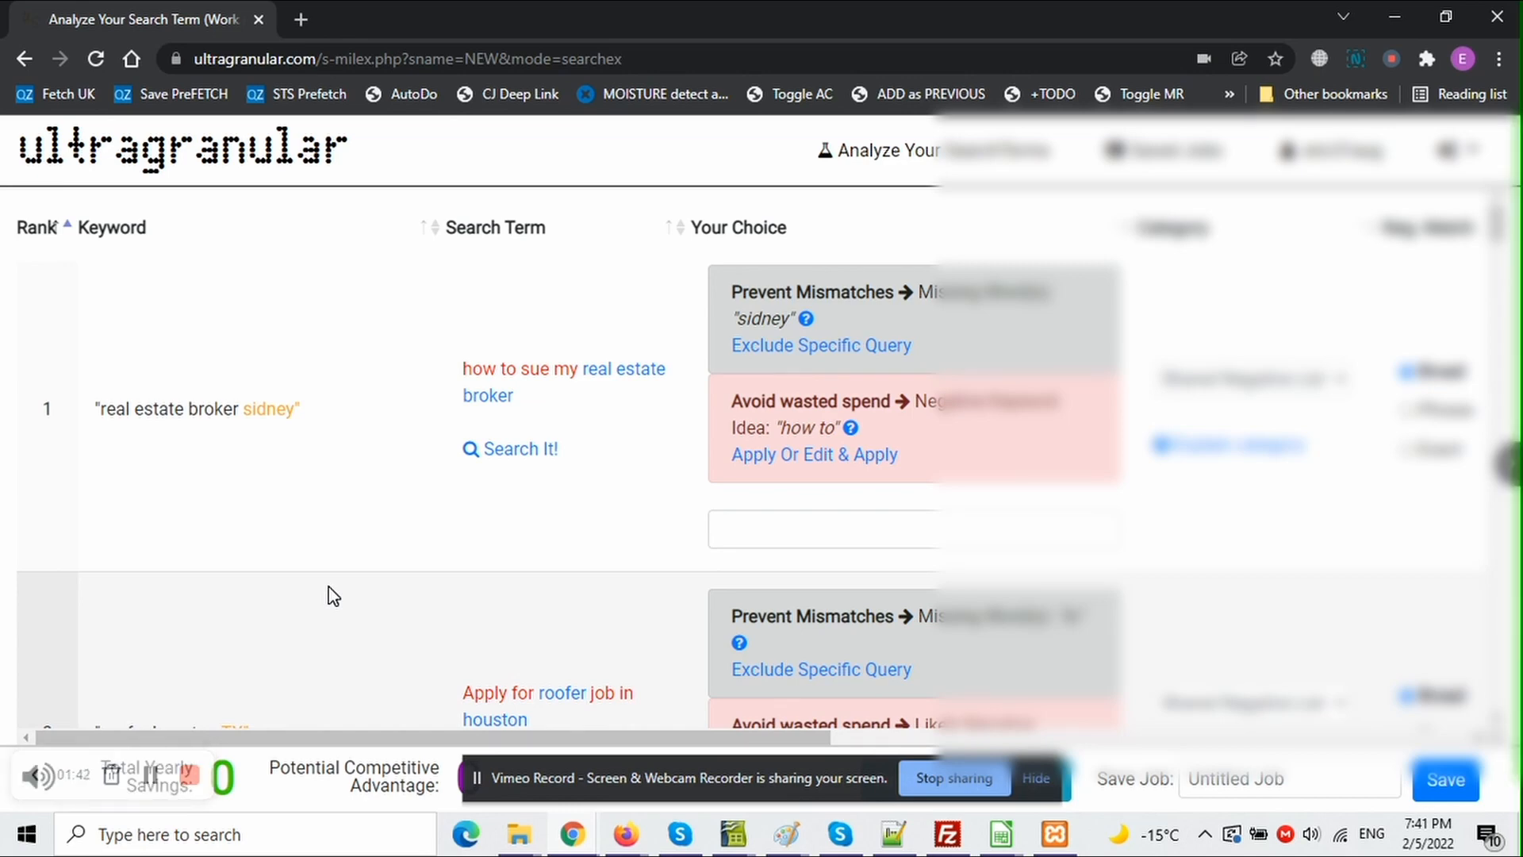
Use the word "sue" from the first search term as its negative keyword
{"action": "left_click", "coordinate": [152, 775]}
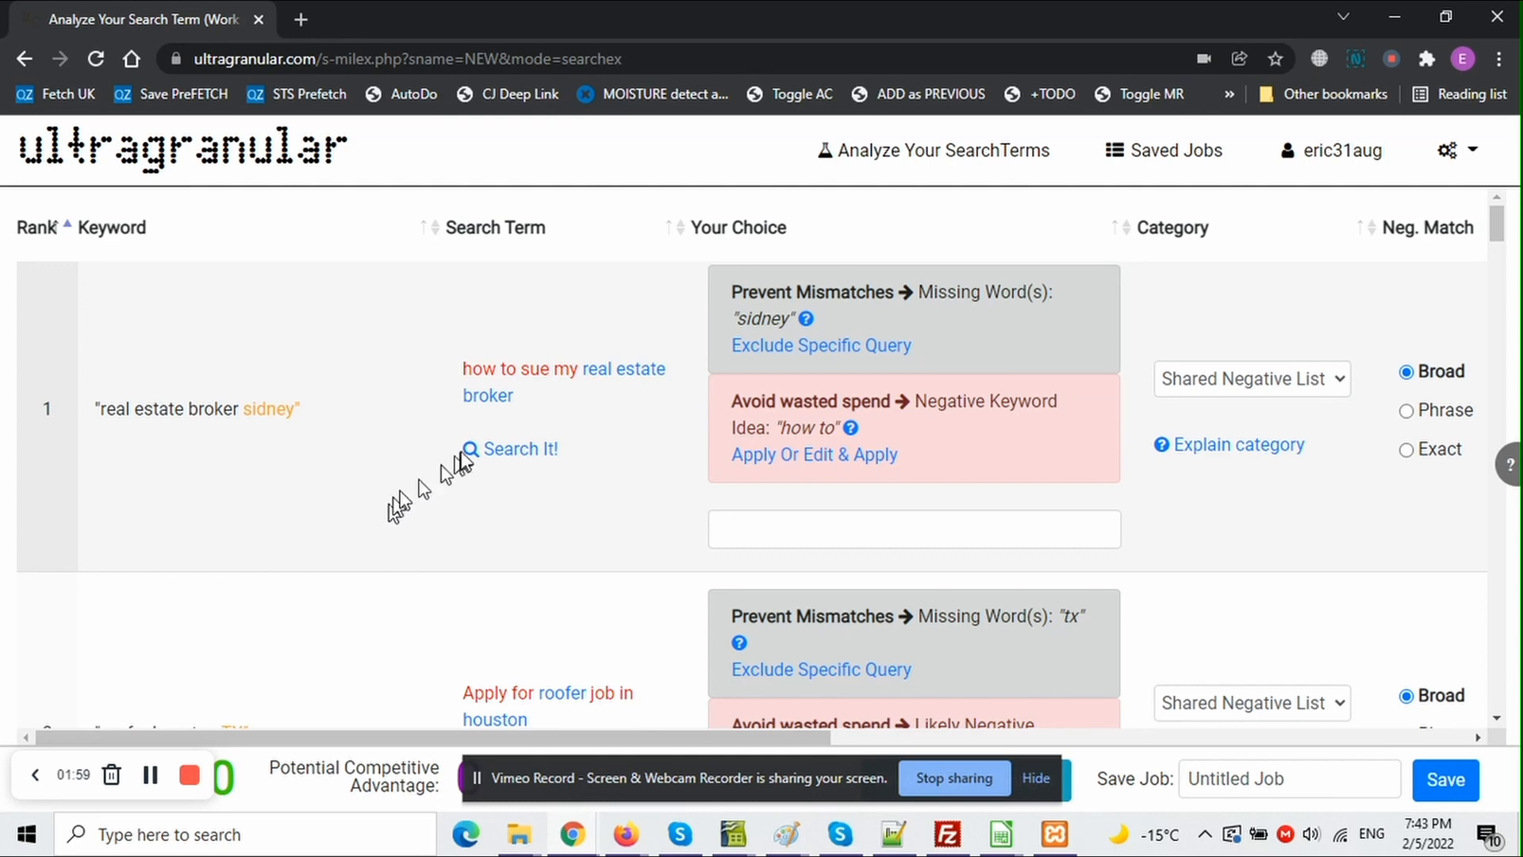
{"action": "left_click", "coordinate": [544, 373]}
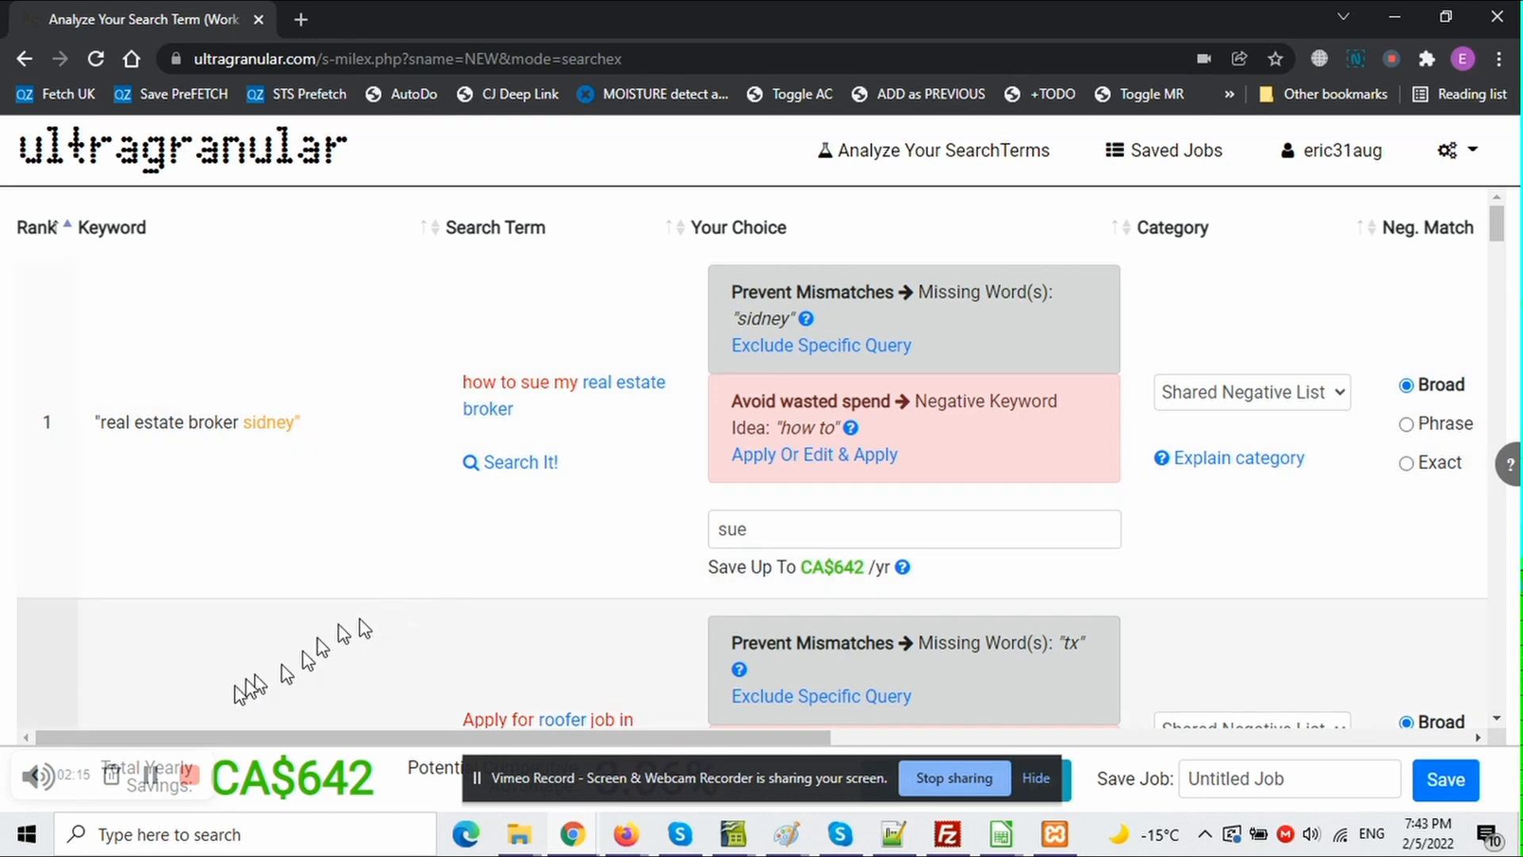
{"action": "left_click", "coordinate": [151, 781]}
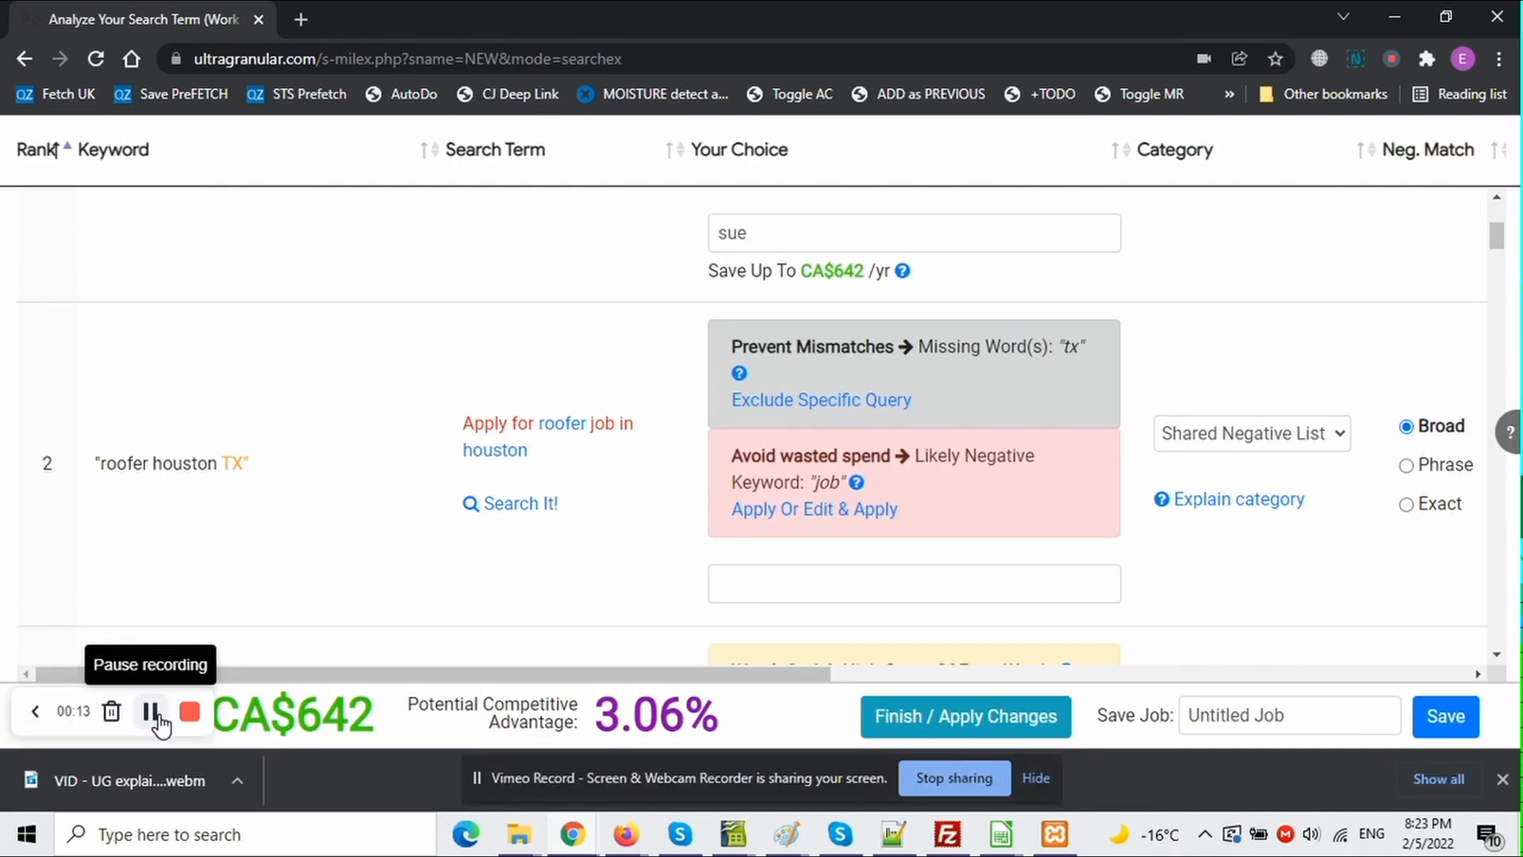
Set the second search term's negative to "Apply for roofer job" with phrase match, built from its own words
{"action": "left_click", "coordinate": [474, 428]}
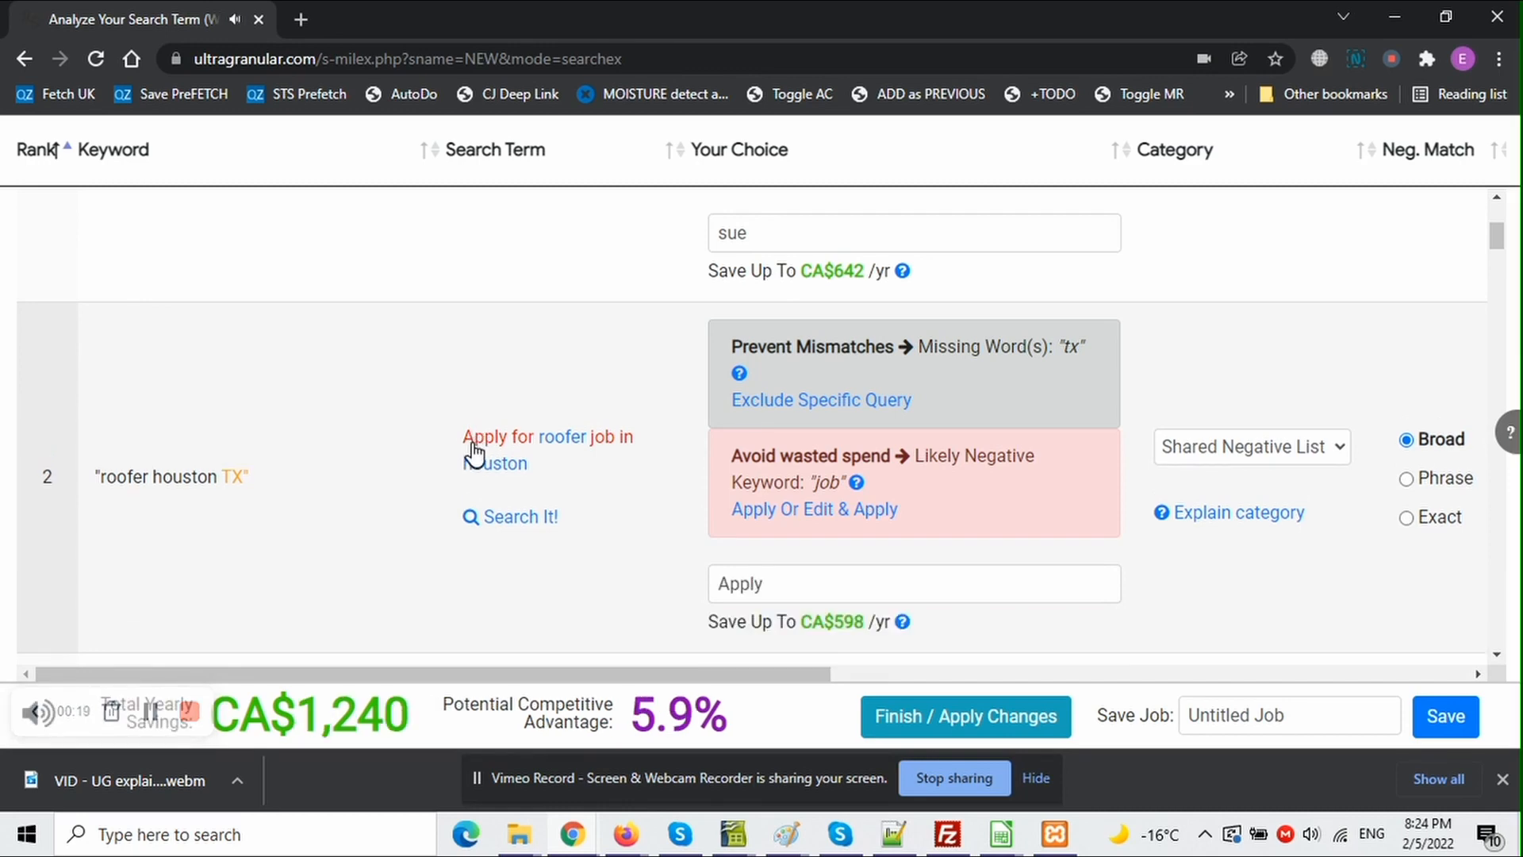
{"action": "left_click", "coordinate": [474, 442]}
{"action": "left_click", "coordinate": [474, 443]}
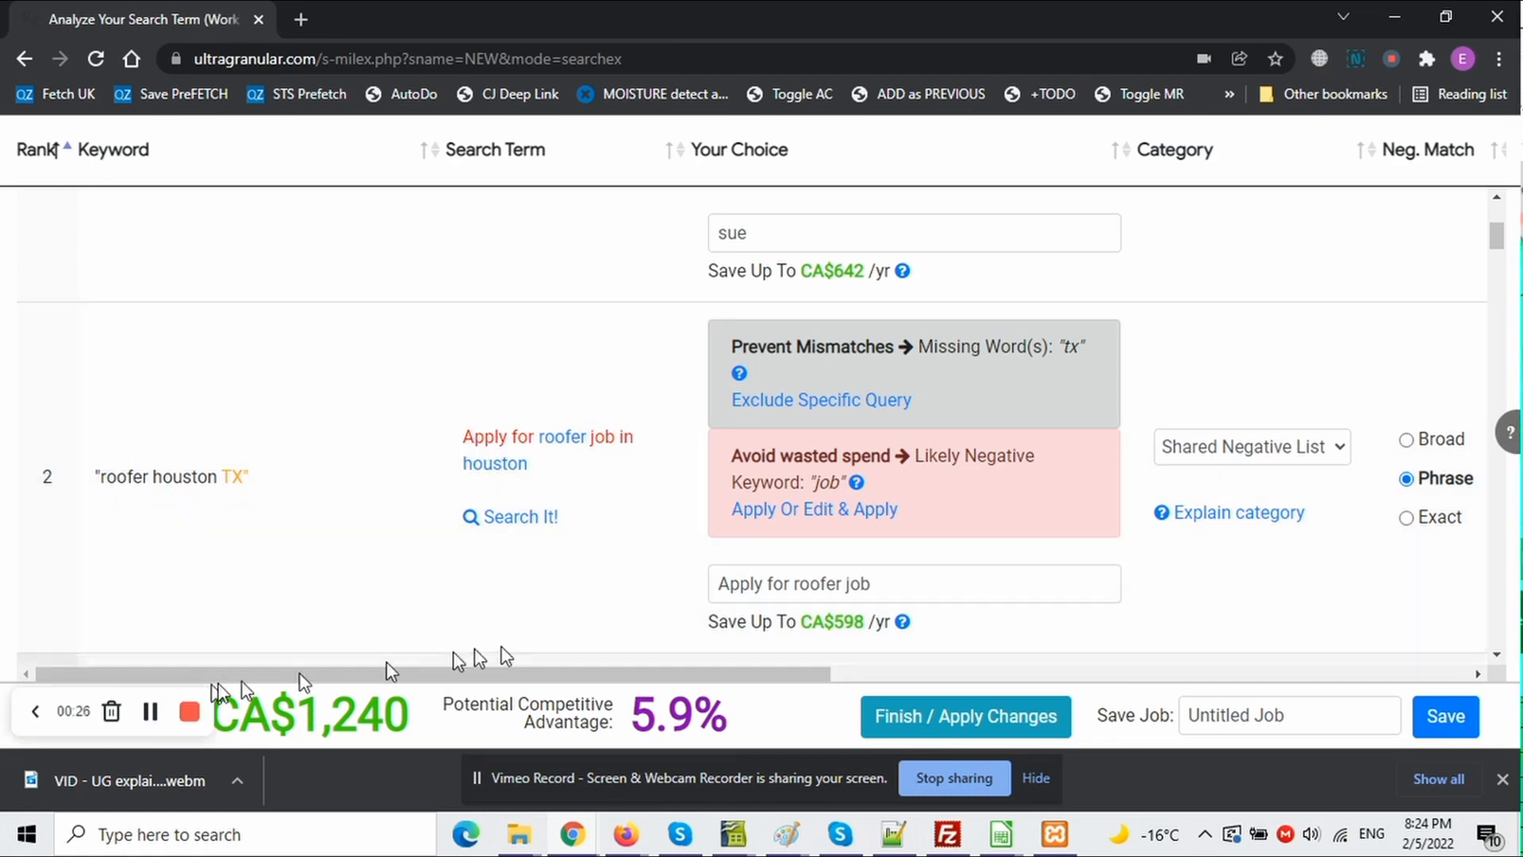
{"action": "left_click_drag", "start_coordinate": [916, 585], "coordinate": [717, 584]}
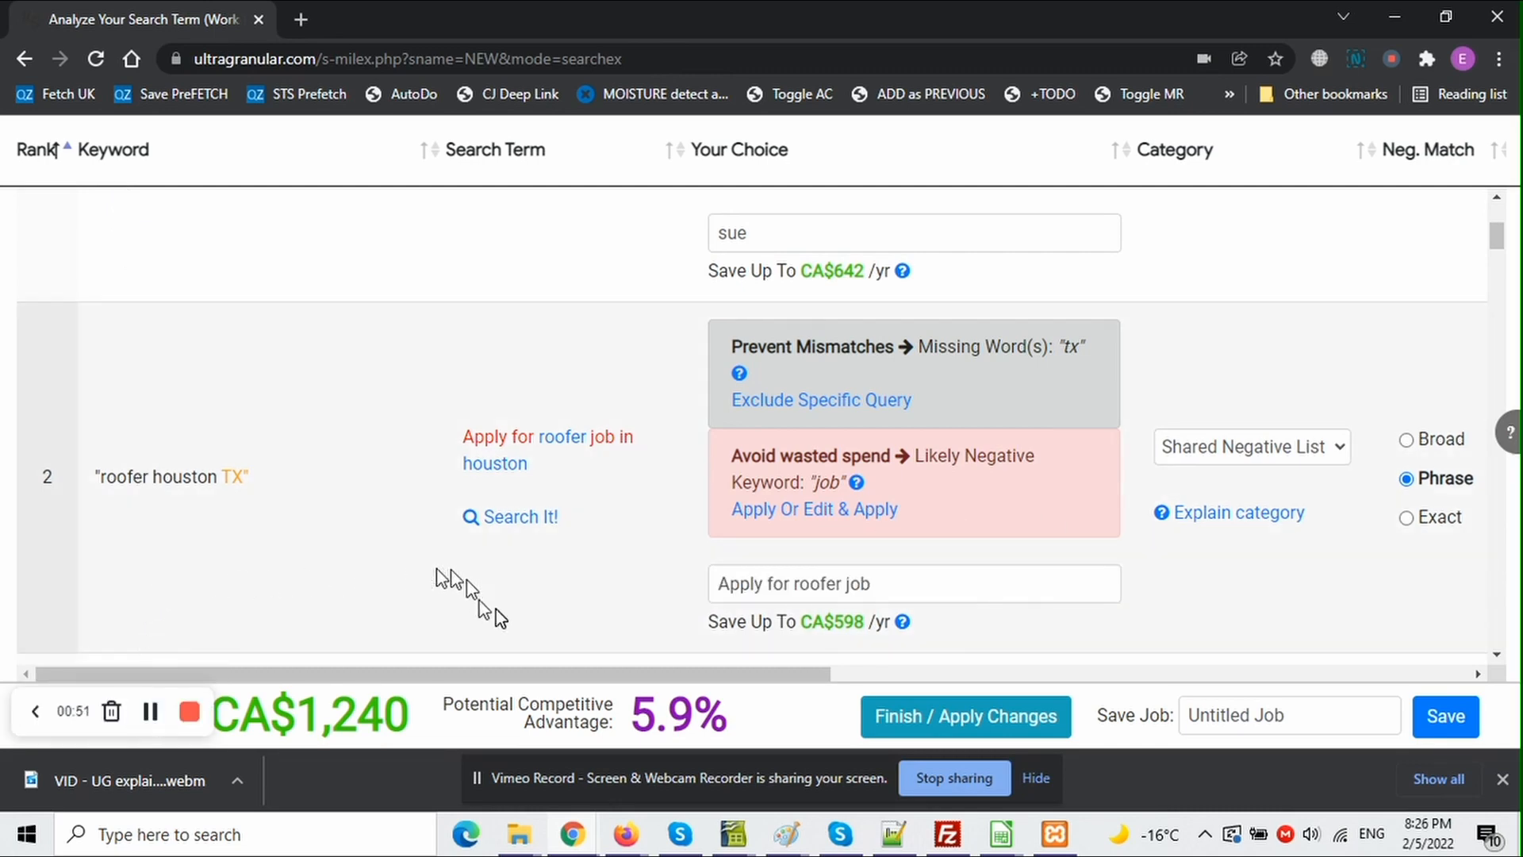
Replace "roofer" with a comma in the second row's negative so the entry reads "Apply for,job"
{"action": "left_click", "coordinate": [893, 581]}
{"action": "left_click", "coordinate": [892, 582]}
{"action": "key", "text": "ctrl+Left"}
{"action": "key", "text": "ctrl+shift+Left"}
{"action": "key", "text": "shift+Left"}
{"action": "type", "text": ","}
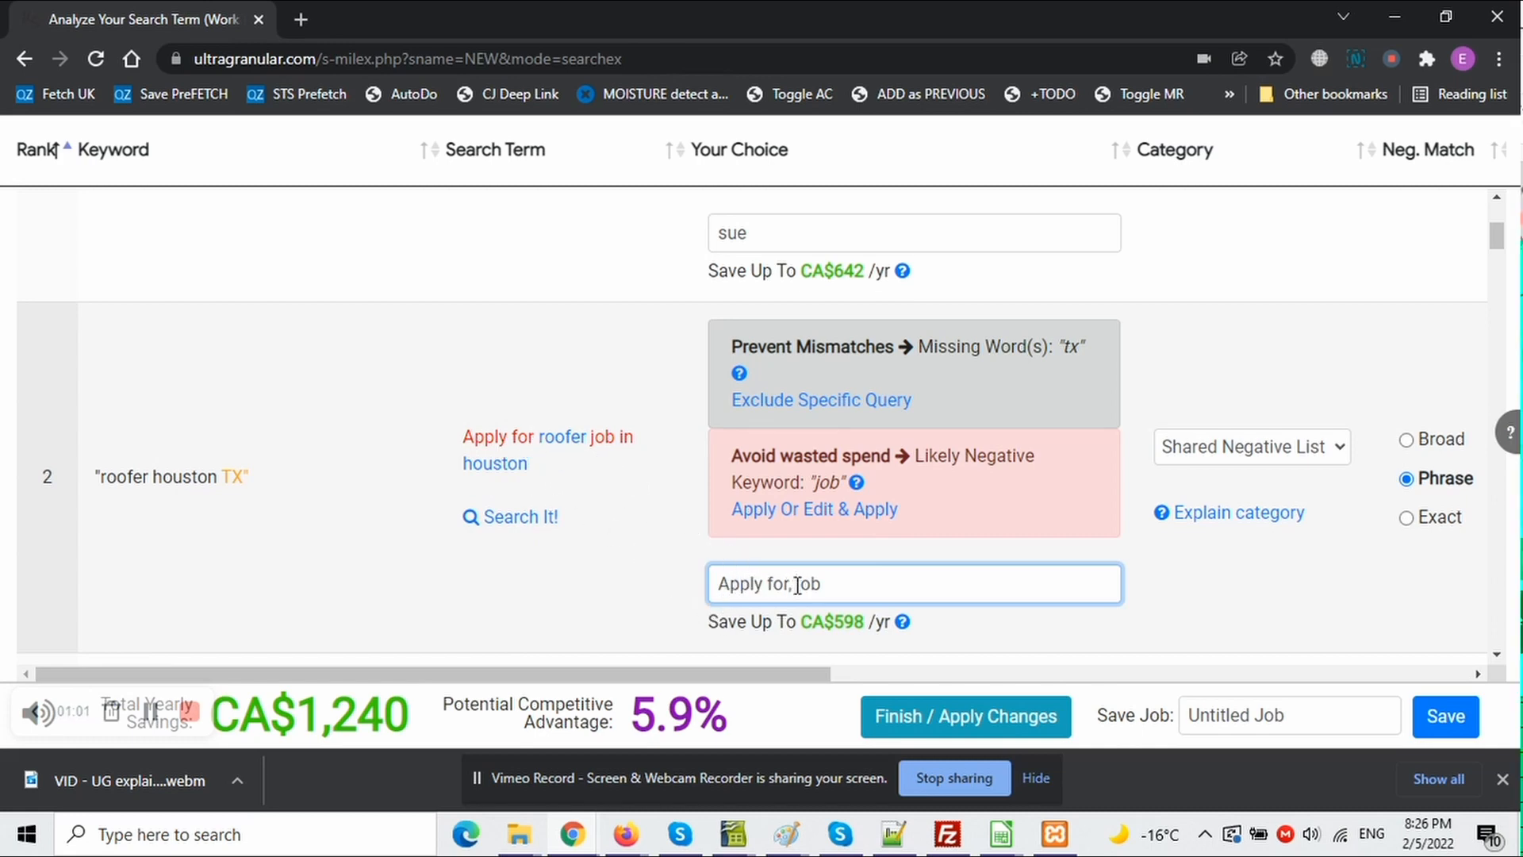
Examine the two comma-separated negatives "Apply for" and "job" in the second row by highlighting each in turn
{"action": "key", "text": "shift+Right"}
{"action": "key", "text": "shift+Right"}
{"action": "key", "text": "shift+Right"}
{"action": "key", "text": "shift+Right"}
{"action": "key", "text": "shift+Right"}
{"action": "key", "text": "shift+Right"}
{"action": "key", "text": "shift+Right"}
{"action": "key", "text": "shift+Right"}
{"action": "key", "text": "shift+Right"}
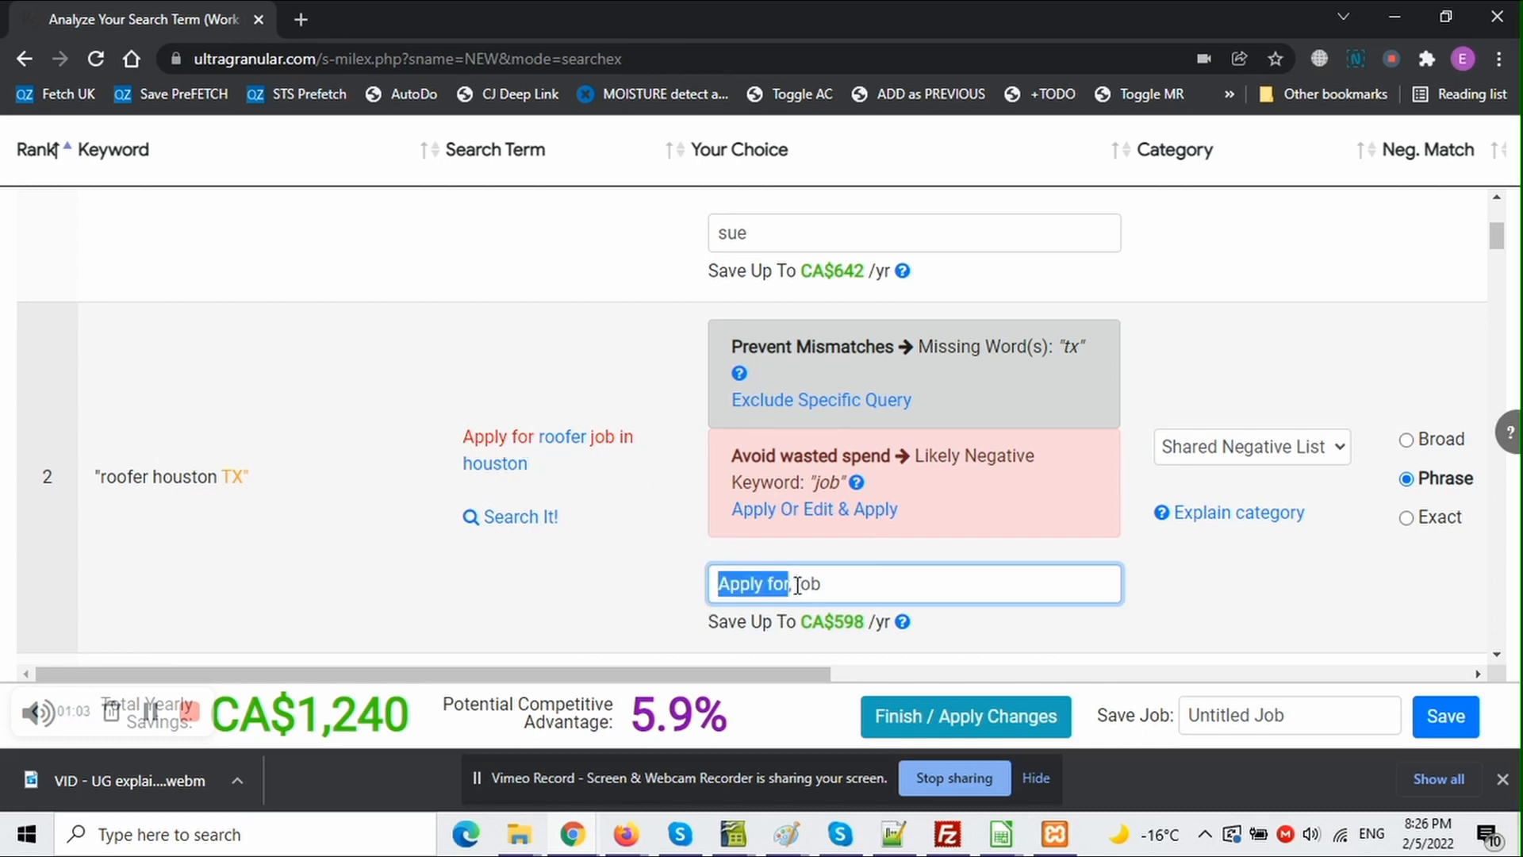
{"action": "key", "text": "End"}
{"action": "key", "text": "ctrl+shift+Left"}
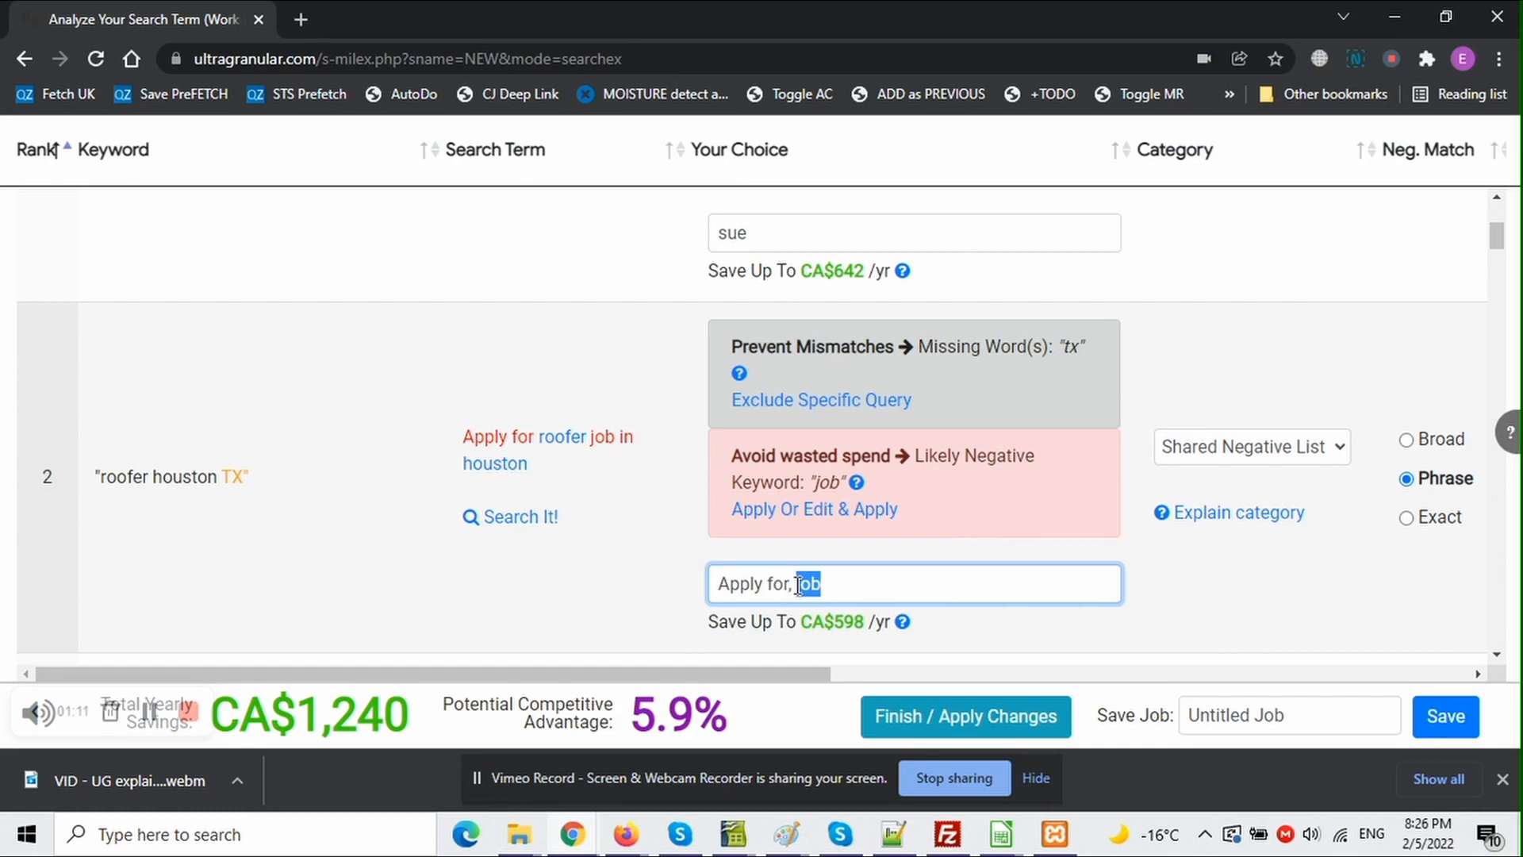
{"action": "left_click", "coordinate": [798, 585]}
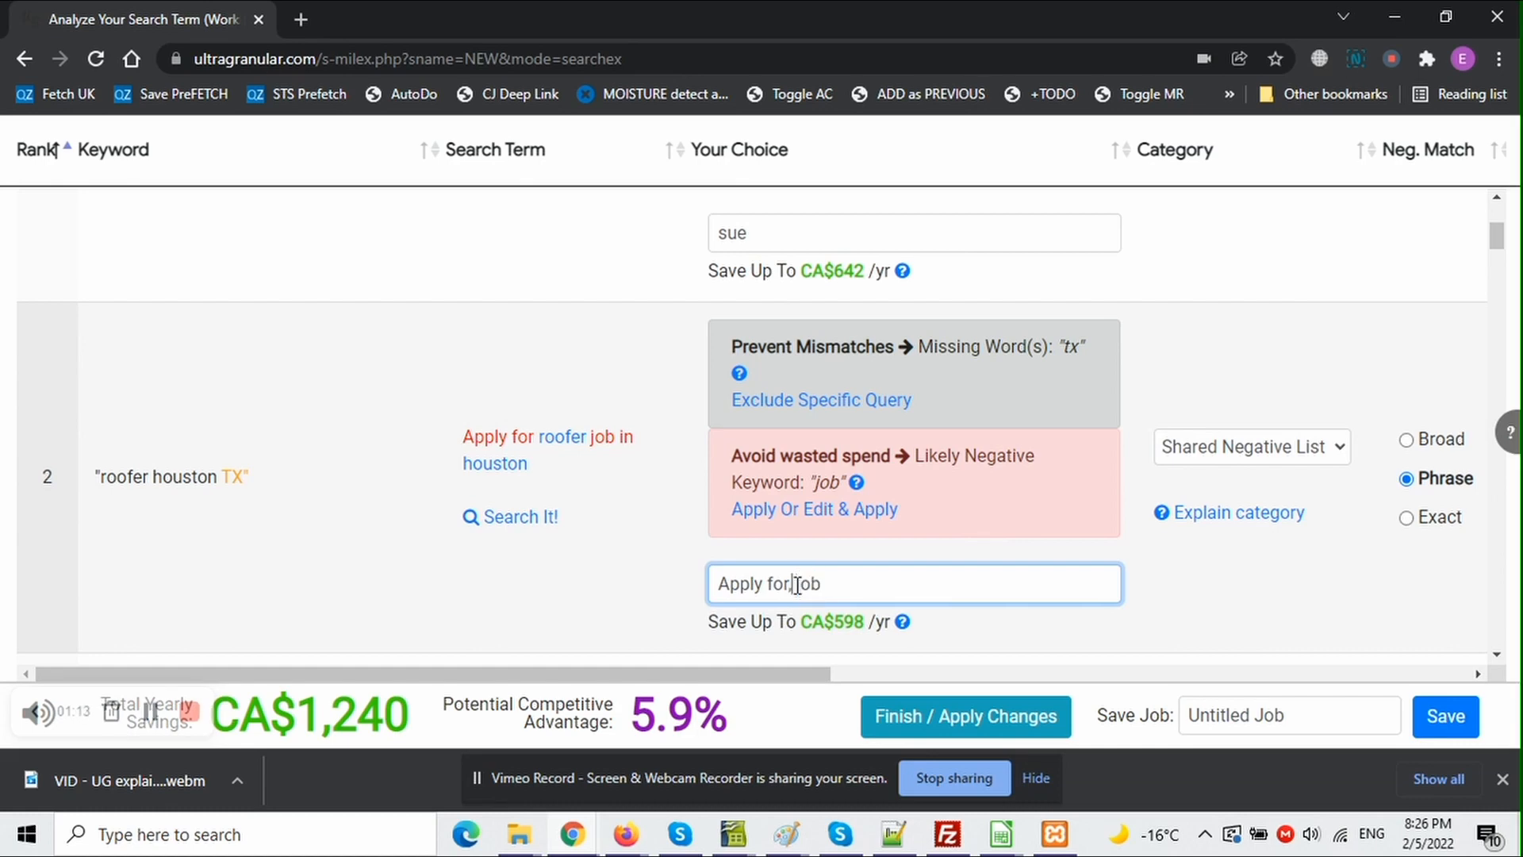
{"action": "key", "text": "shift+Home"}
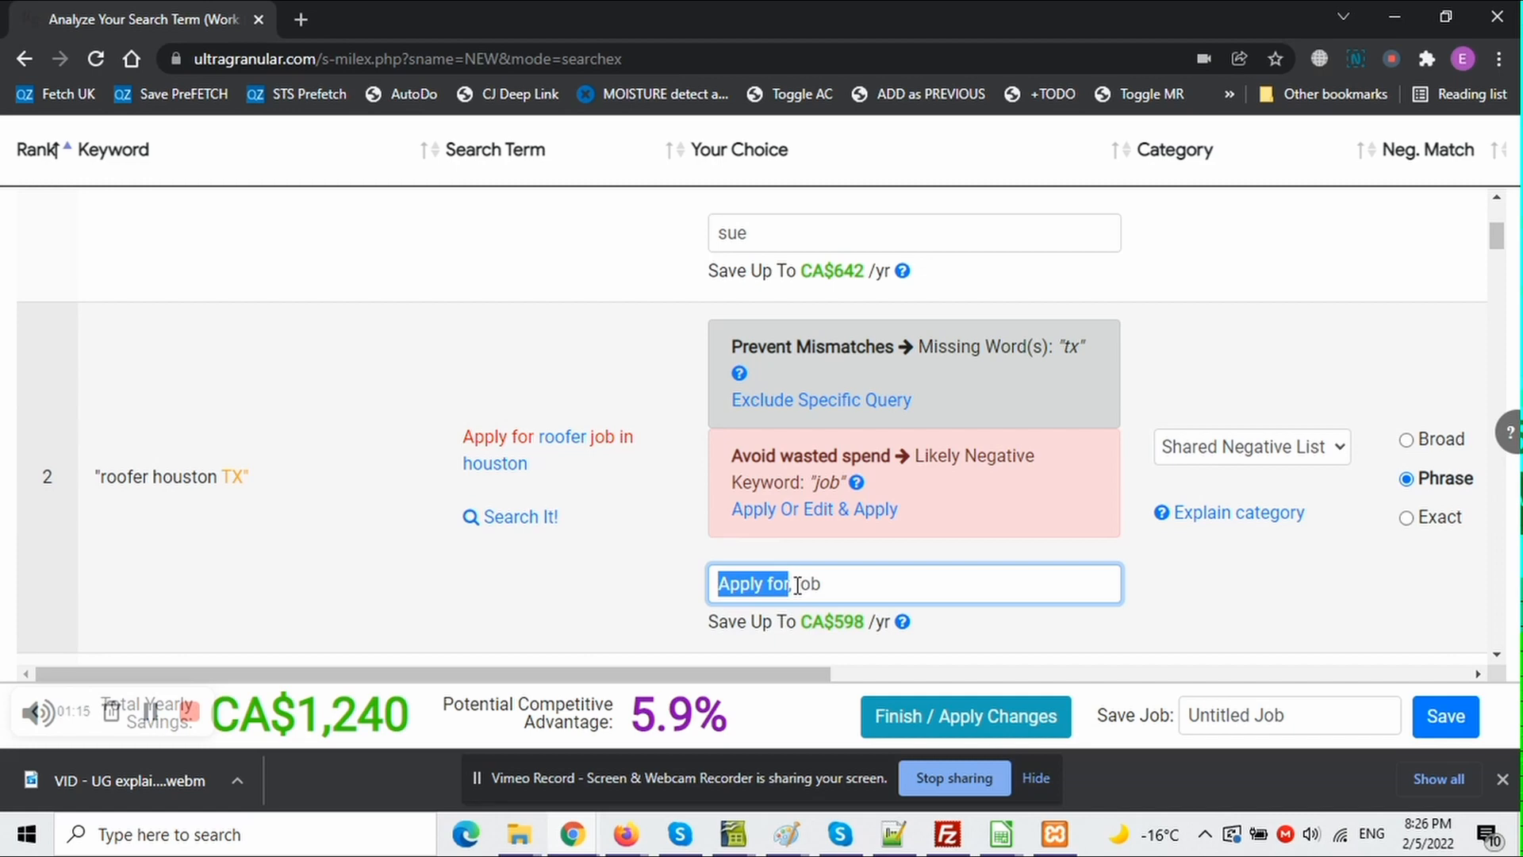
{"action": "key", "text": "End"}
{"action": "key", "text": "ctrl+shift+Left"}
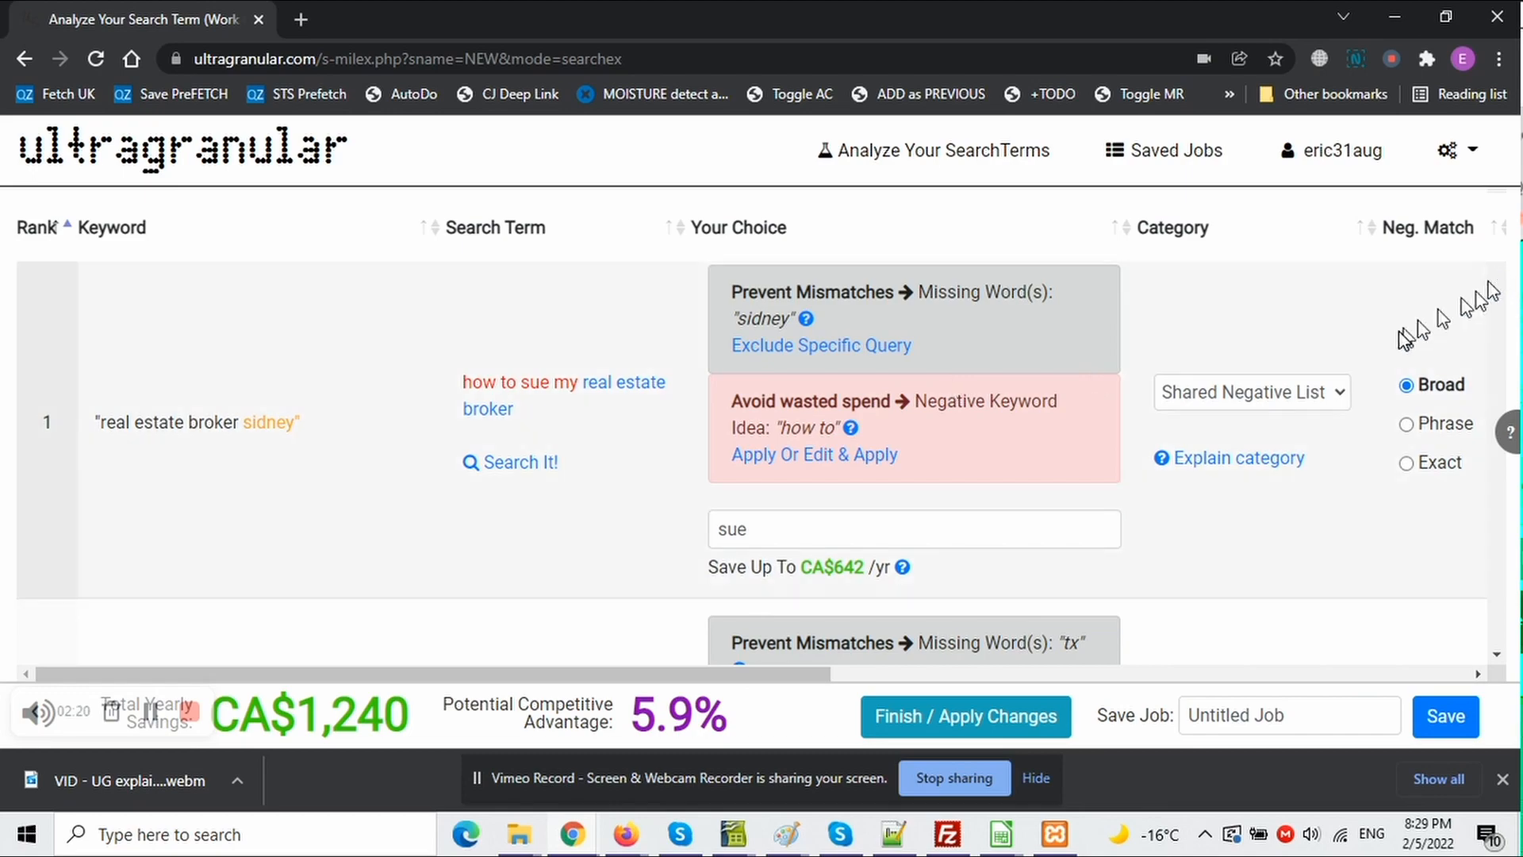
Apply the suggested negative keyword "replacement" to the third search term, for the +levoit +core keyword
{"action": "scroll", "coordinate": [1405, 349], "scroll_direction": "down", "scroll_amount": 7}
{"action": "left_click_drag", "start_coordinate": [1502, 257], "coordinate": [1486, 470]}
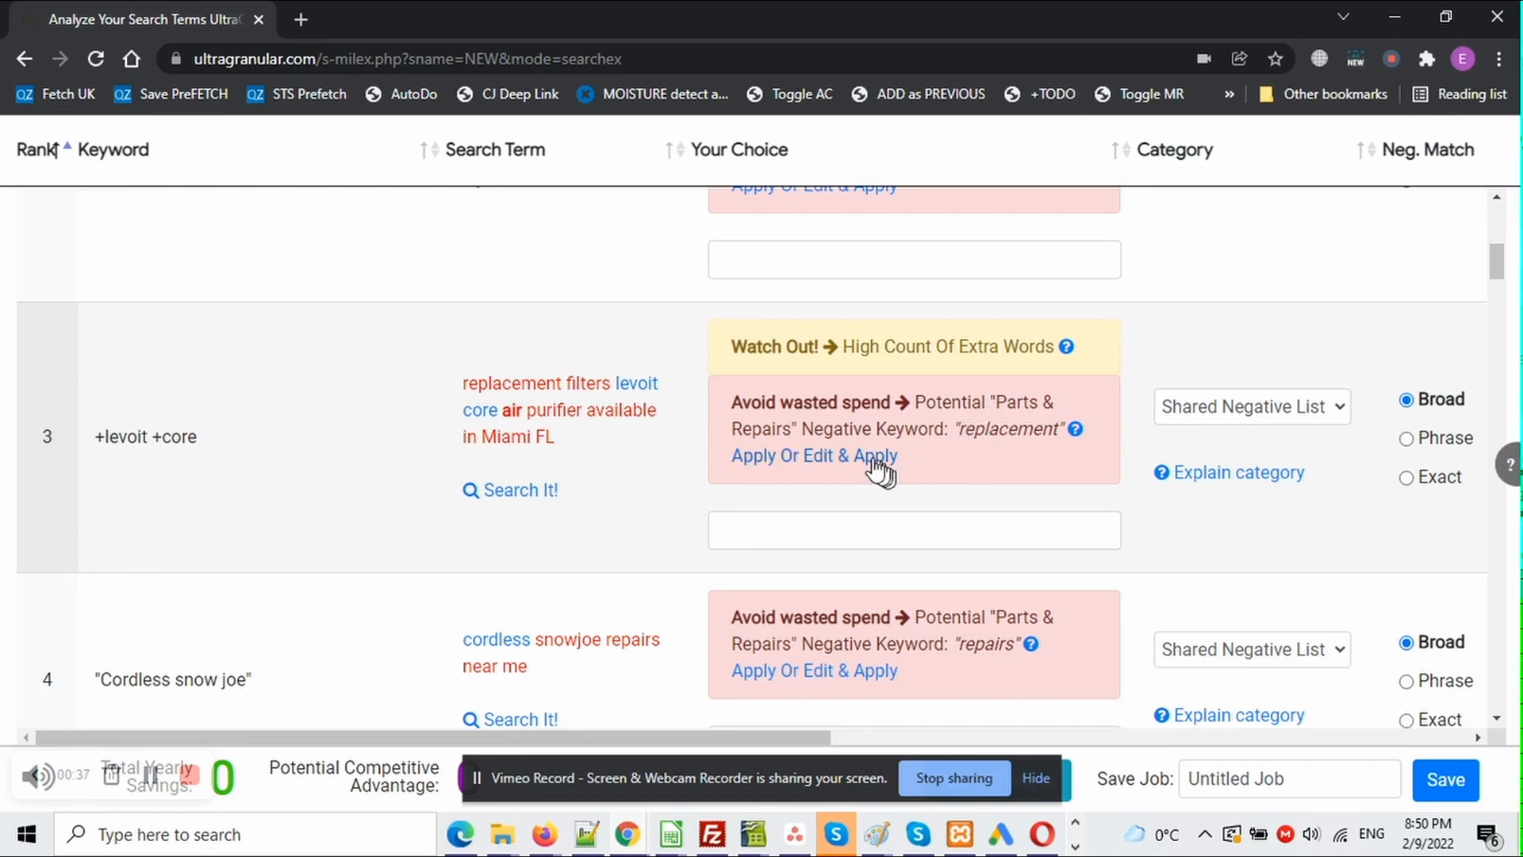
{"action": "left_click", "coordinate": [837, 466]}
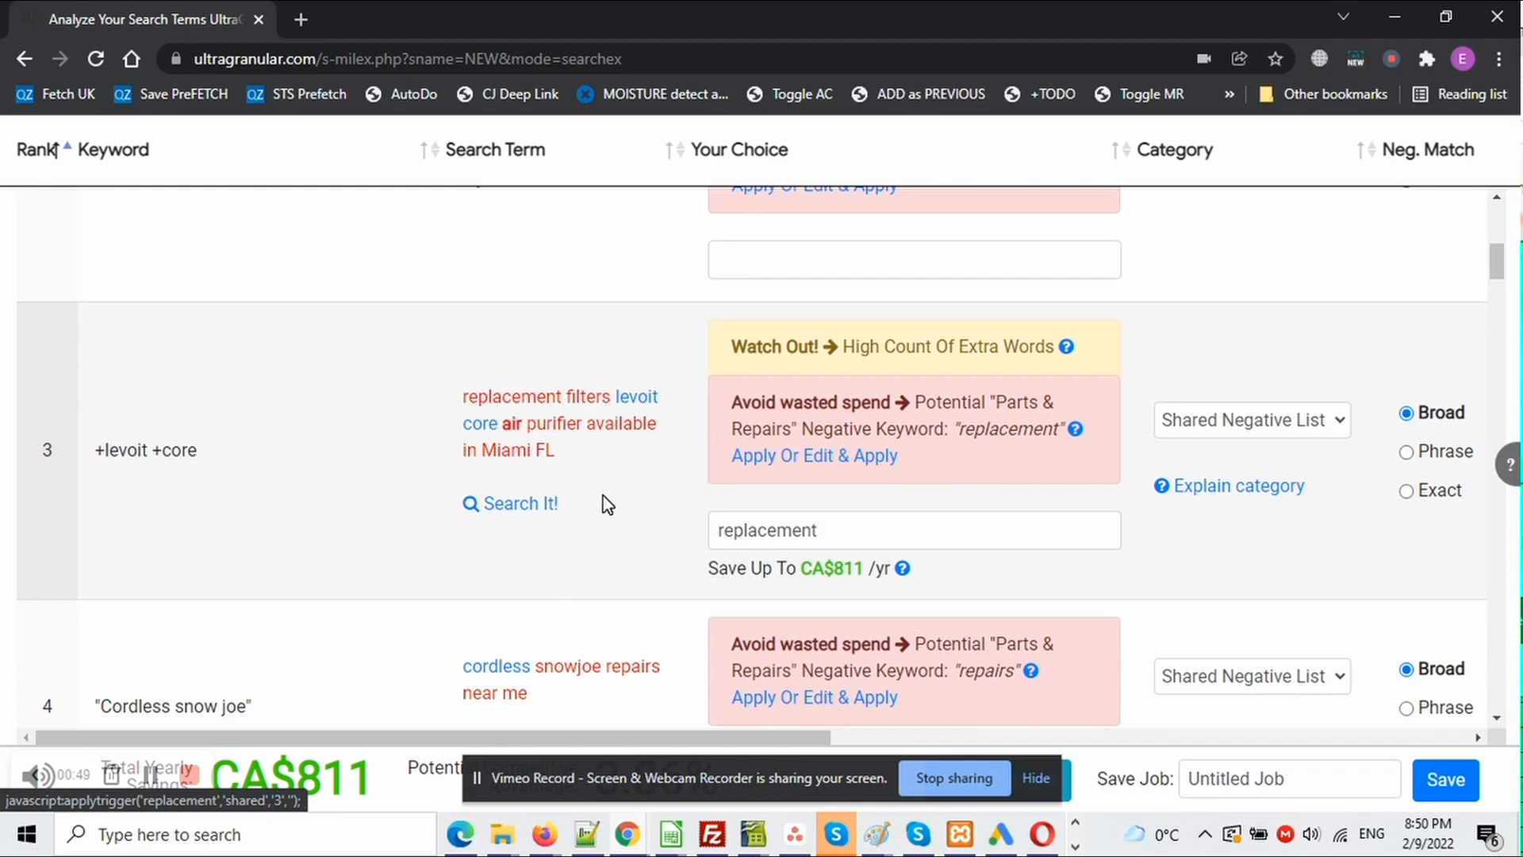
{"action": "scroll", "coordinate": [608, 505], "scroll_direction": "down", "scroll_amount": 3}
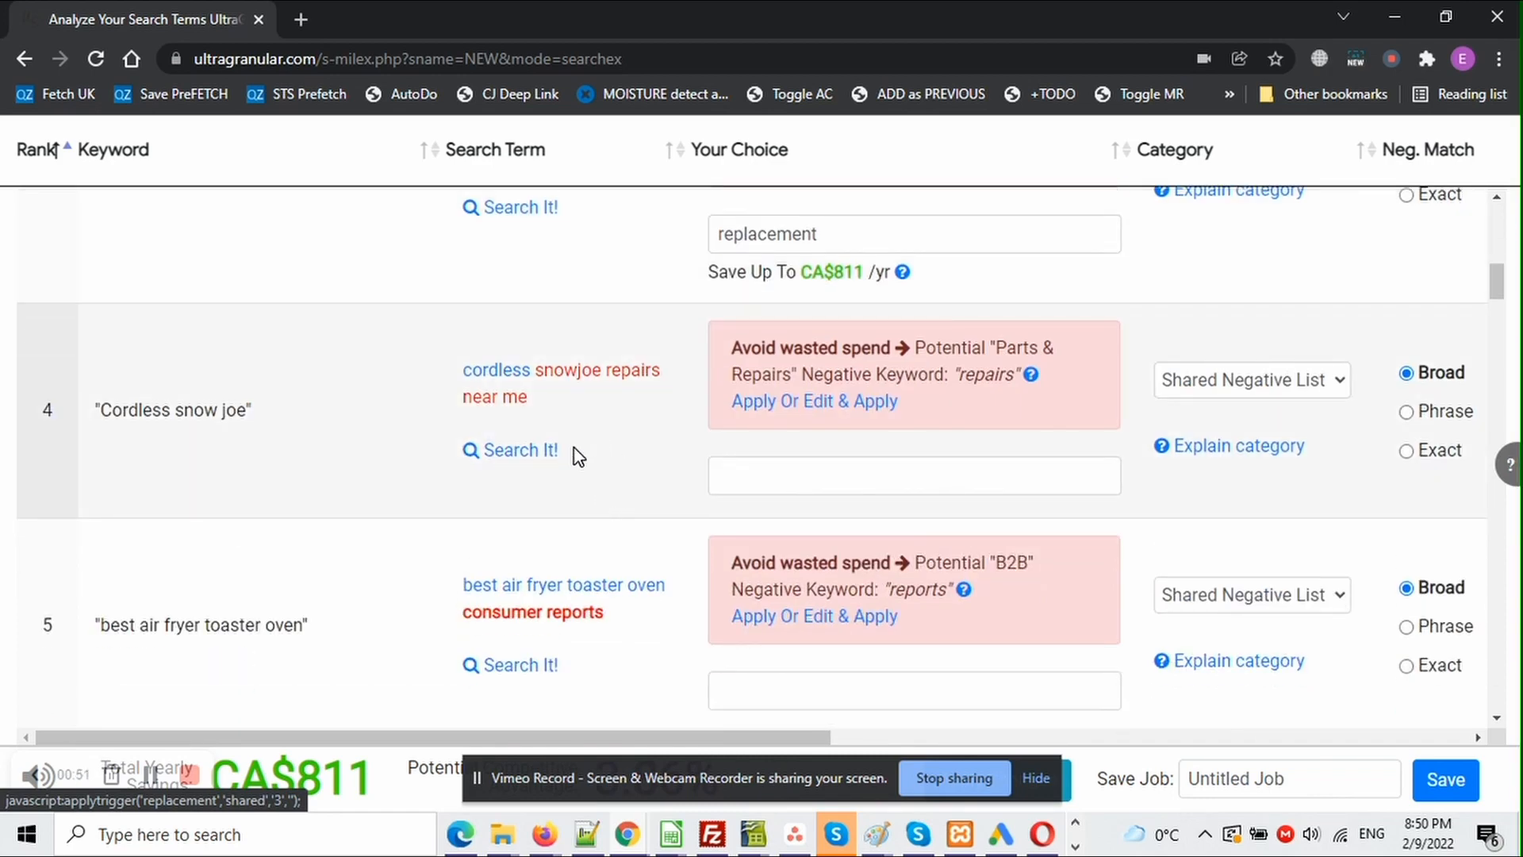
{"action": "left_click", "coordinate": [150, 774]}
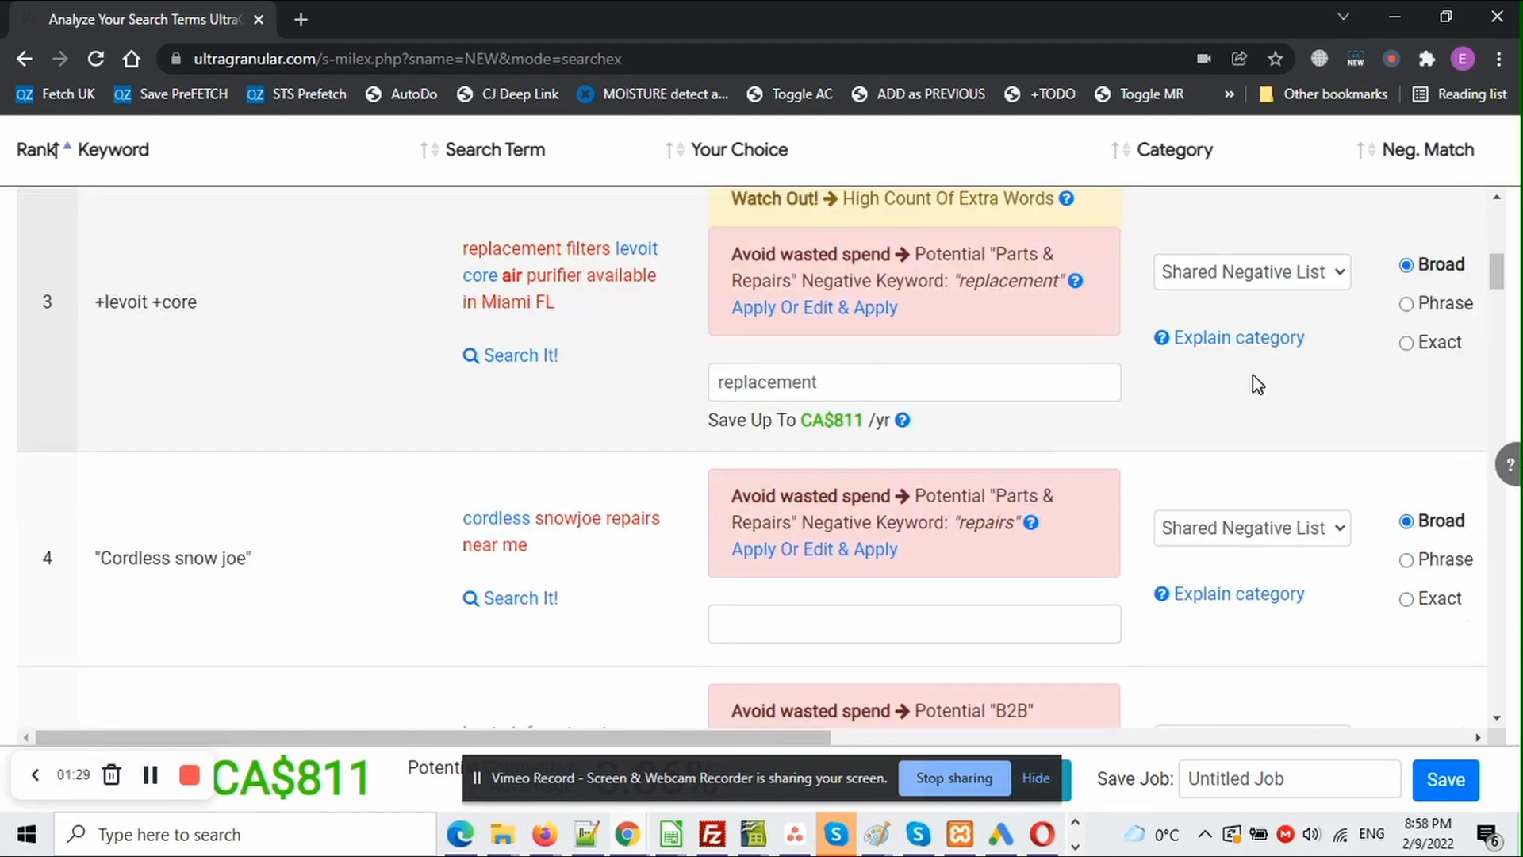
Start a custom category from the third row's category choices and add one named "notes"
{"action": "left_click", "coordinate": [1340, 277]}
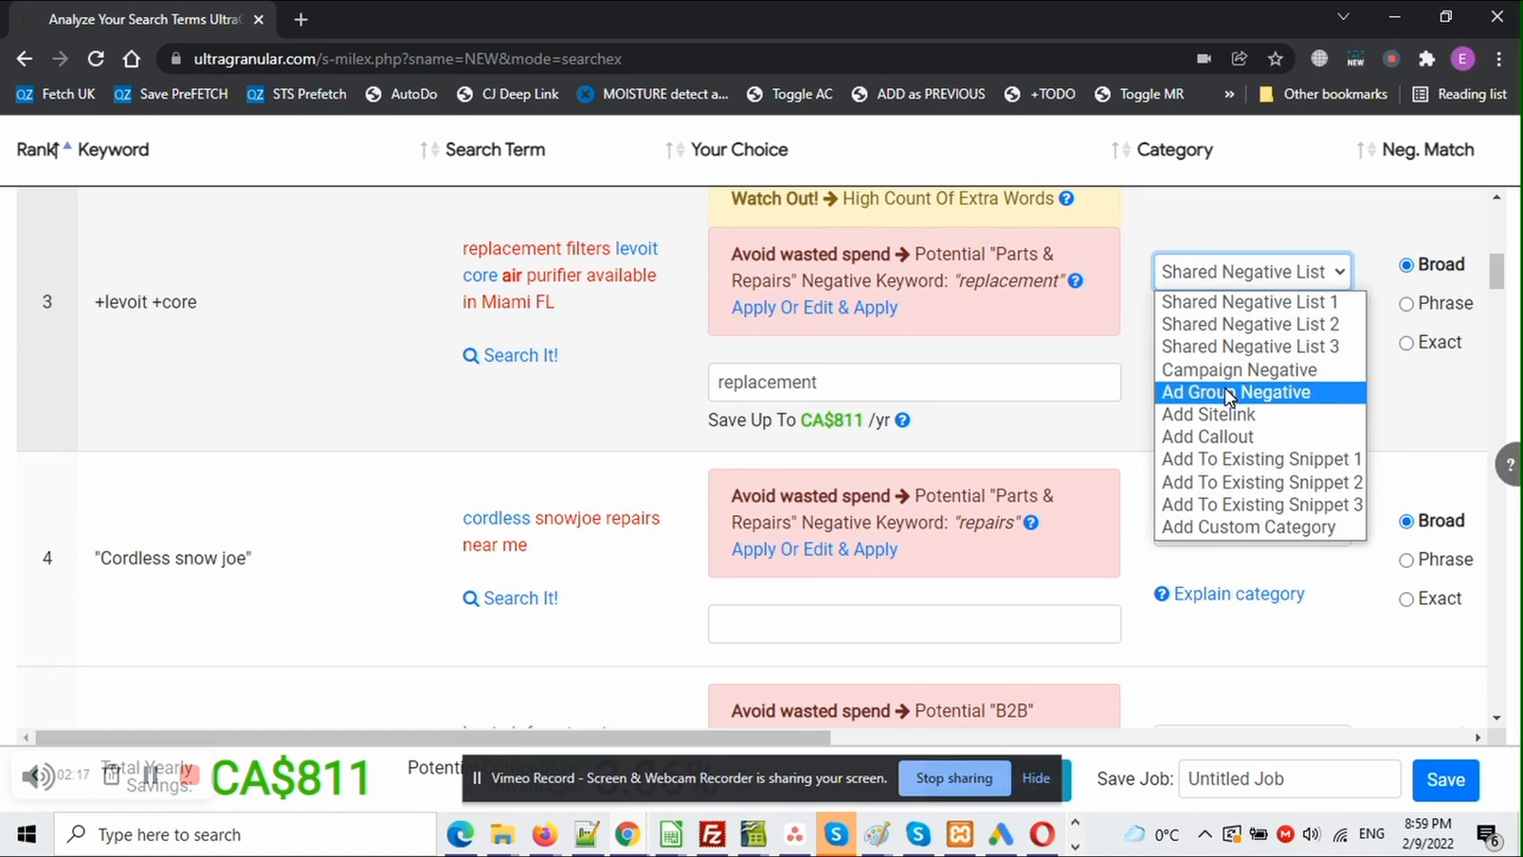
{"action": "left_click", "coordinate": [1253, 528]}
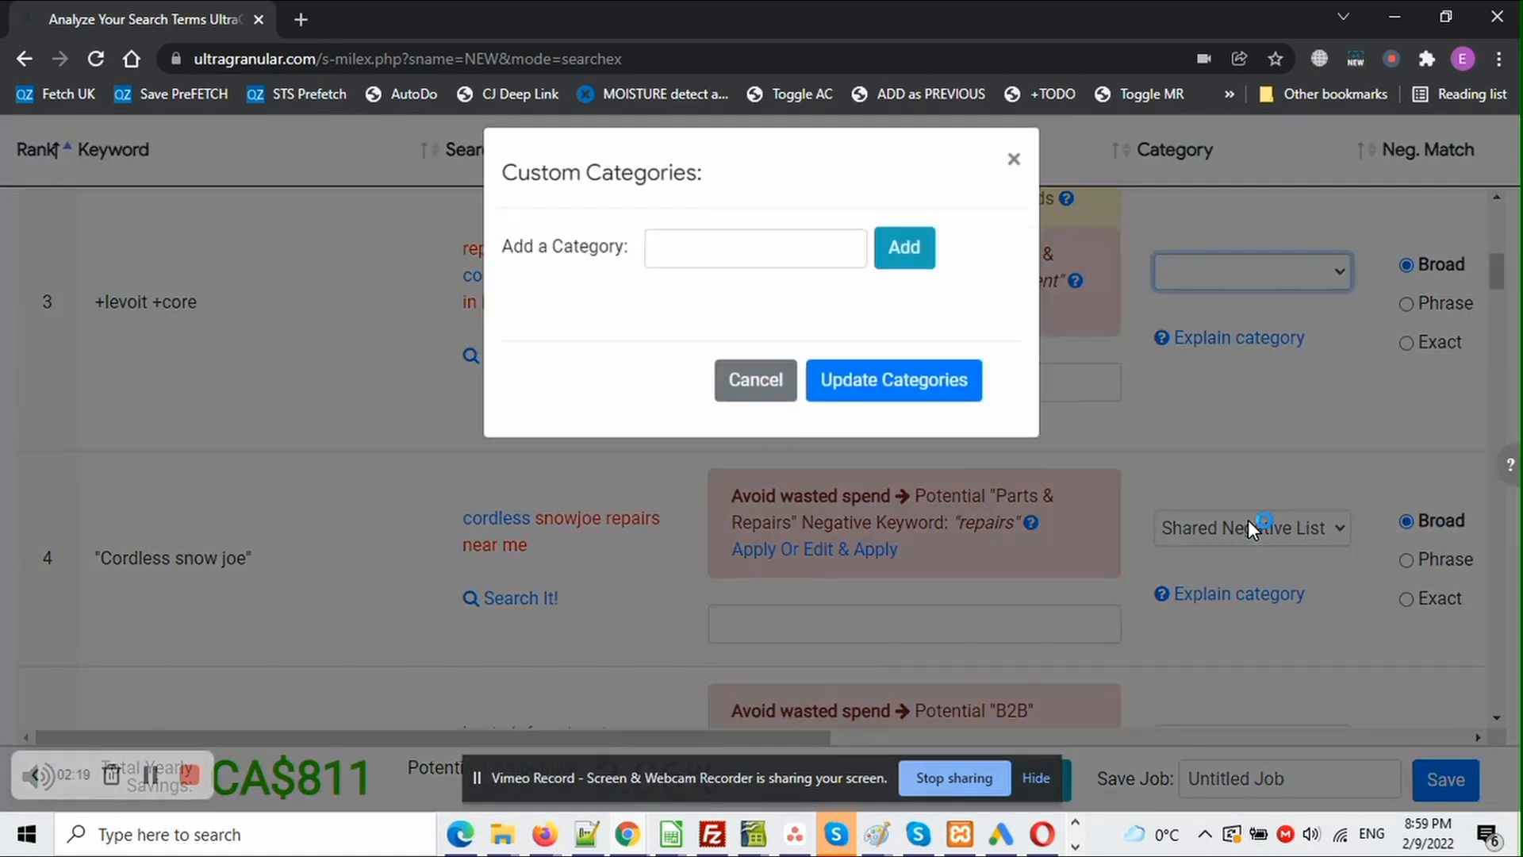
{"action": "left_click", "coordinate": [737, 269]}
{"action": "type", "text": "notes"}
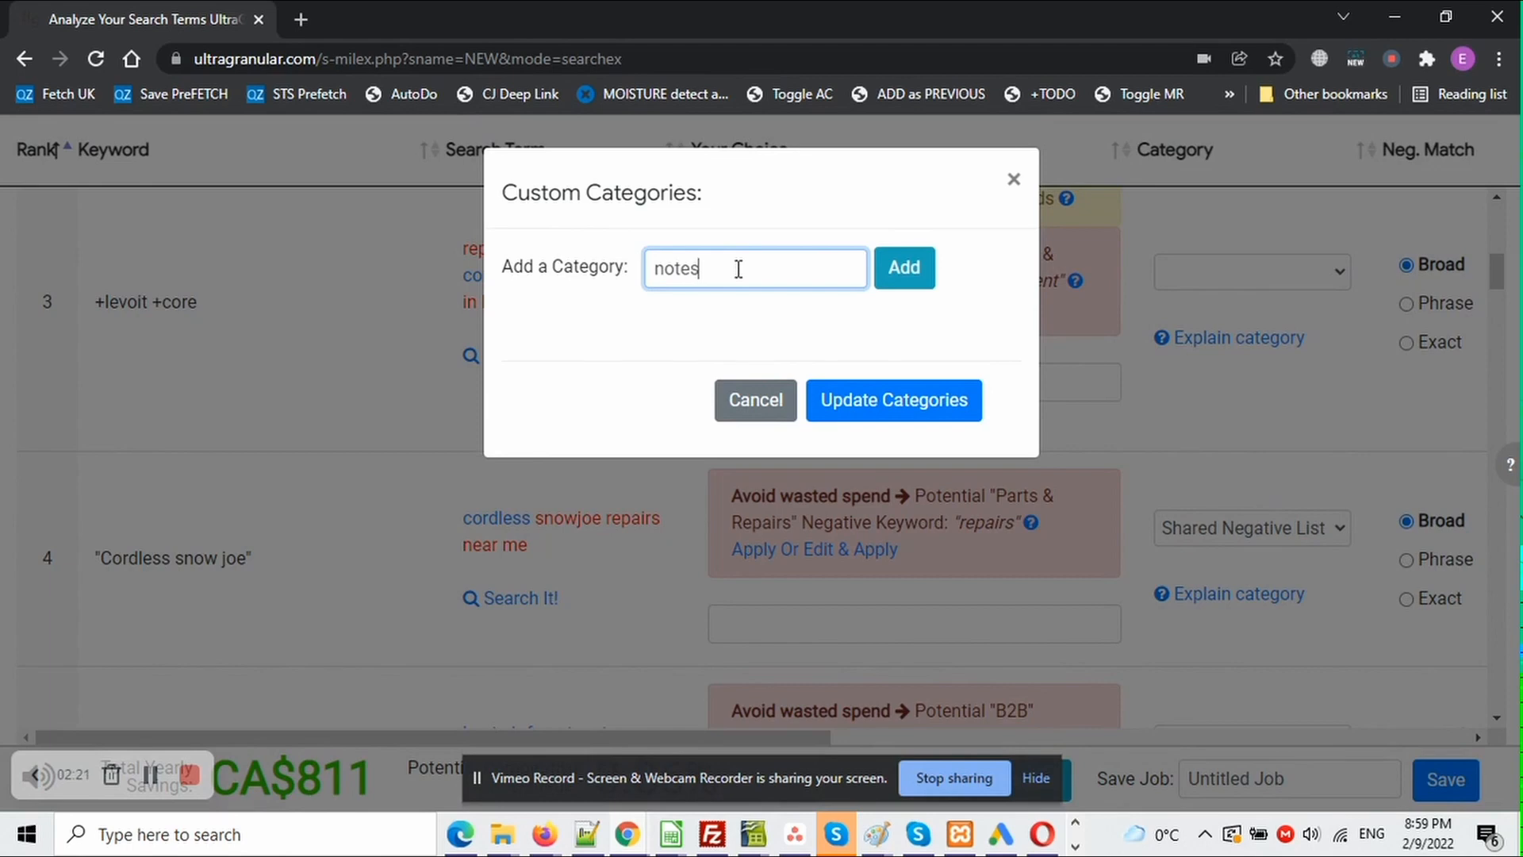
{"action": "left_click", "coordinate": [919, 278]}
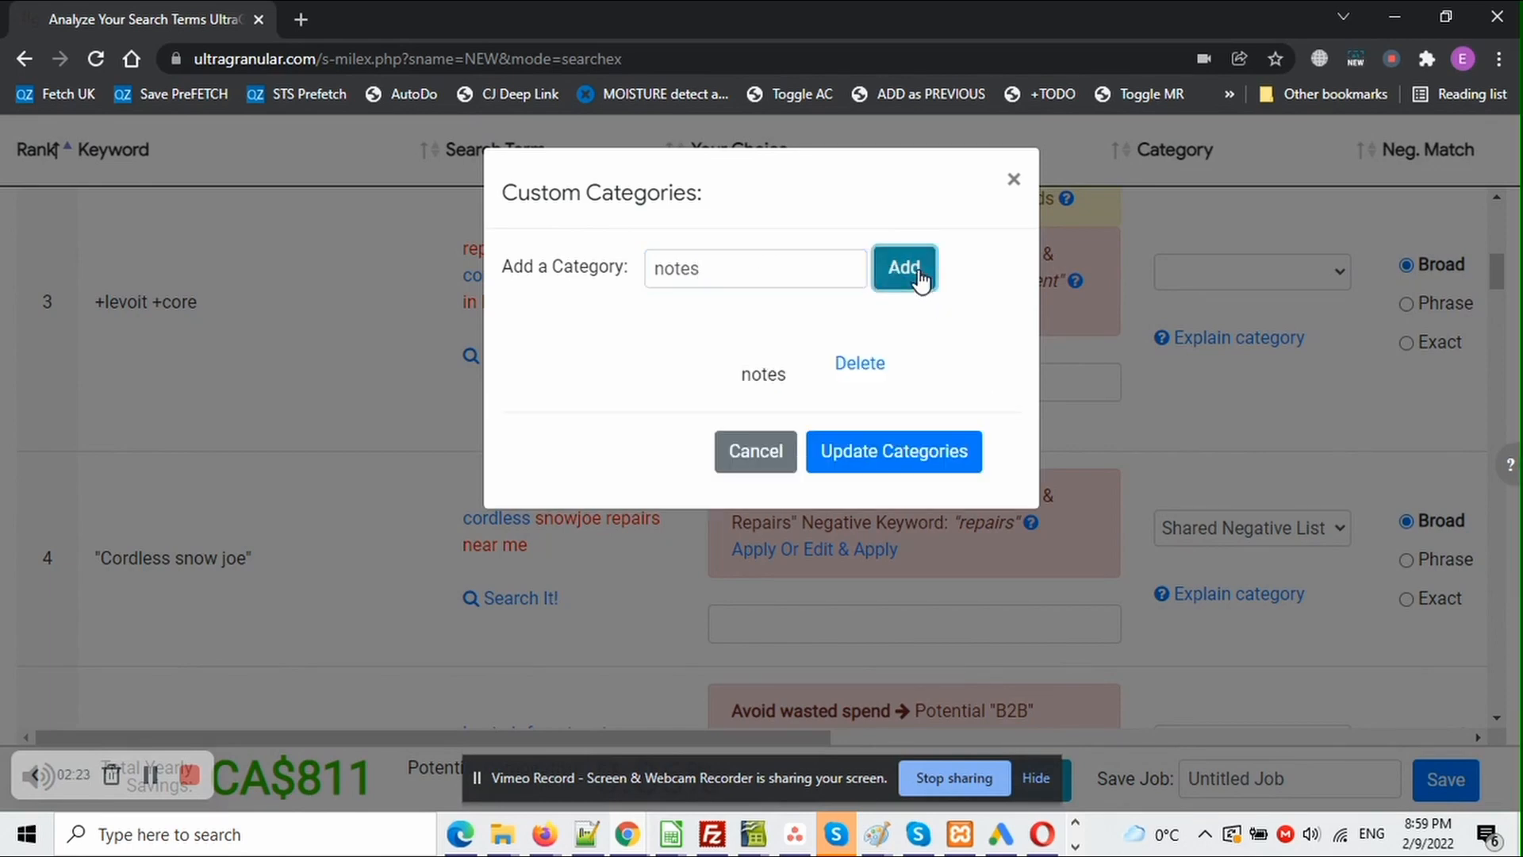
Add a second custom category named "questions for the client", update the categories, and check the third row's category choices
{"action": "left_click", "coordinate": [760, 273]}
{"action": "key", "text": "ctrl+a"}
{"action": "type", "text": "questions for the client"}
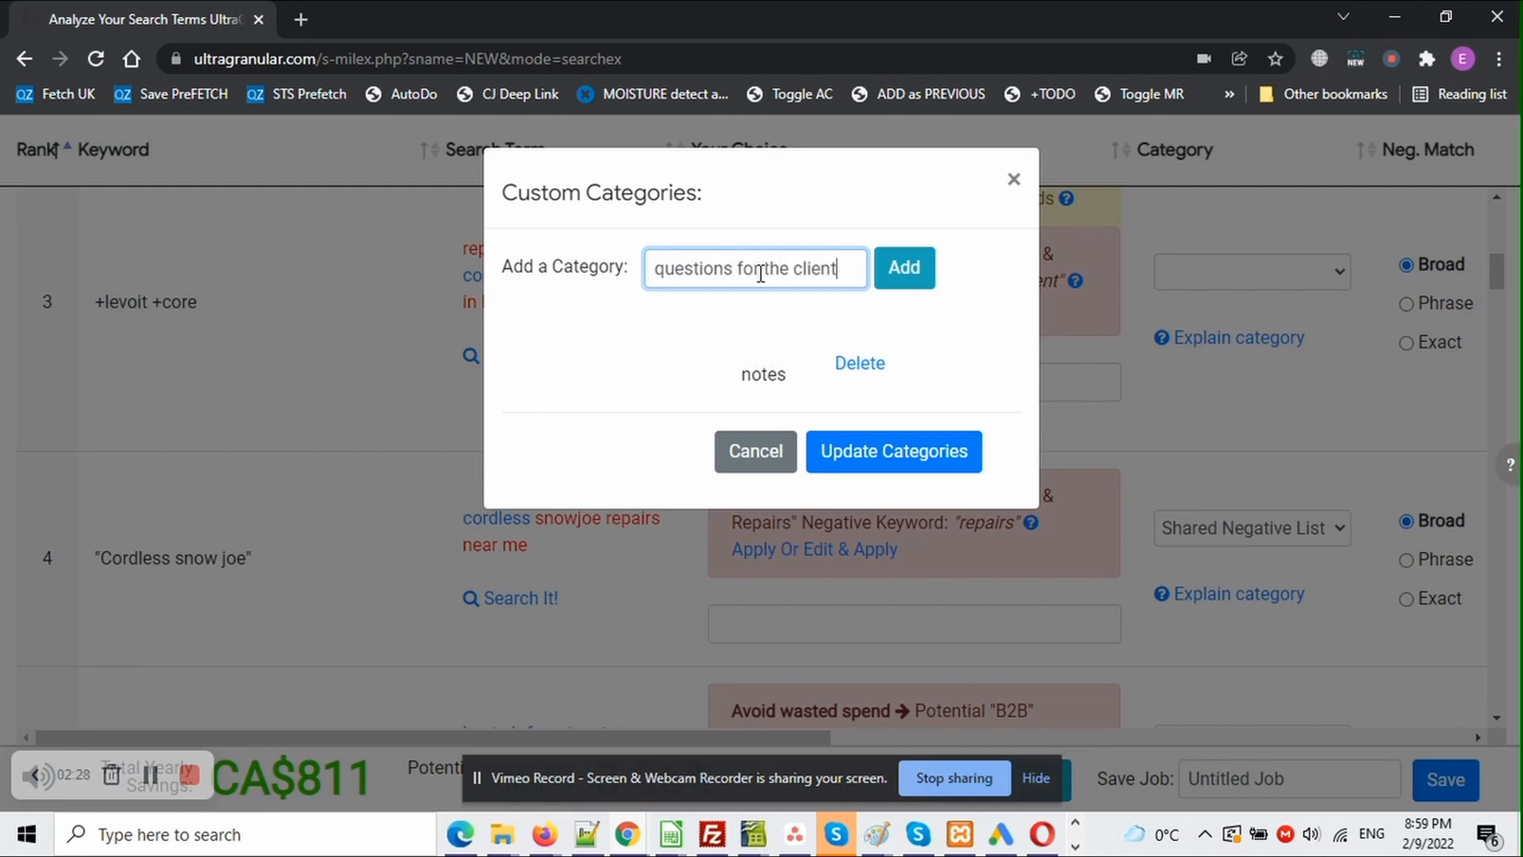
{"action": "left_click", "coordinate": [901, 267]}
{"action": "left_click", "coordinate": [891, 519]}
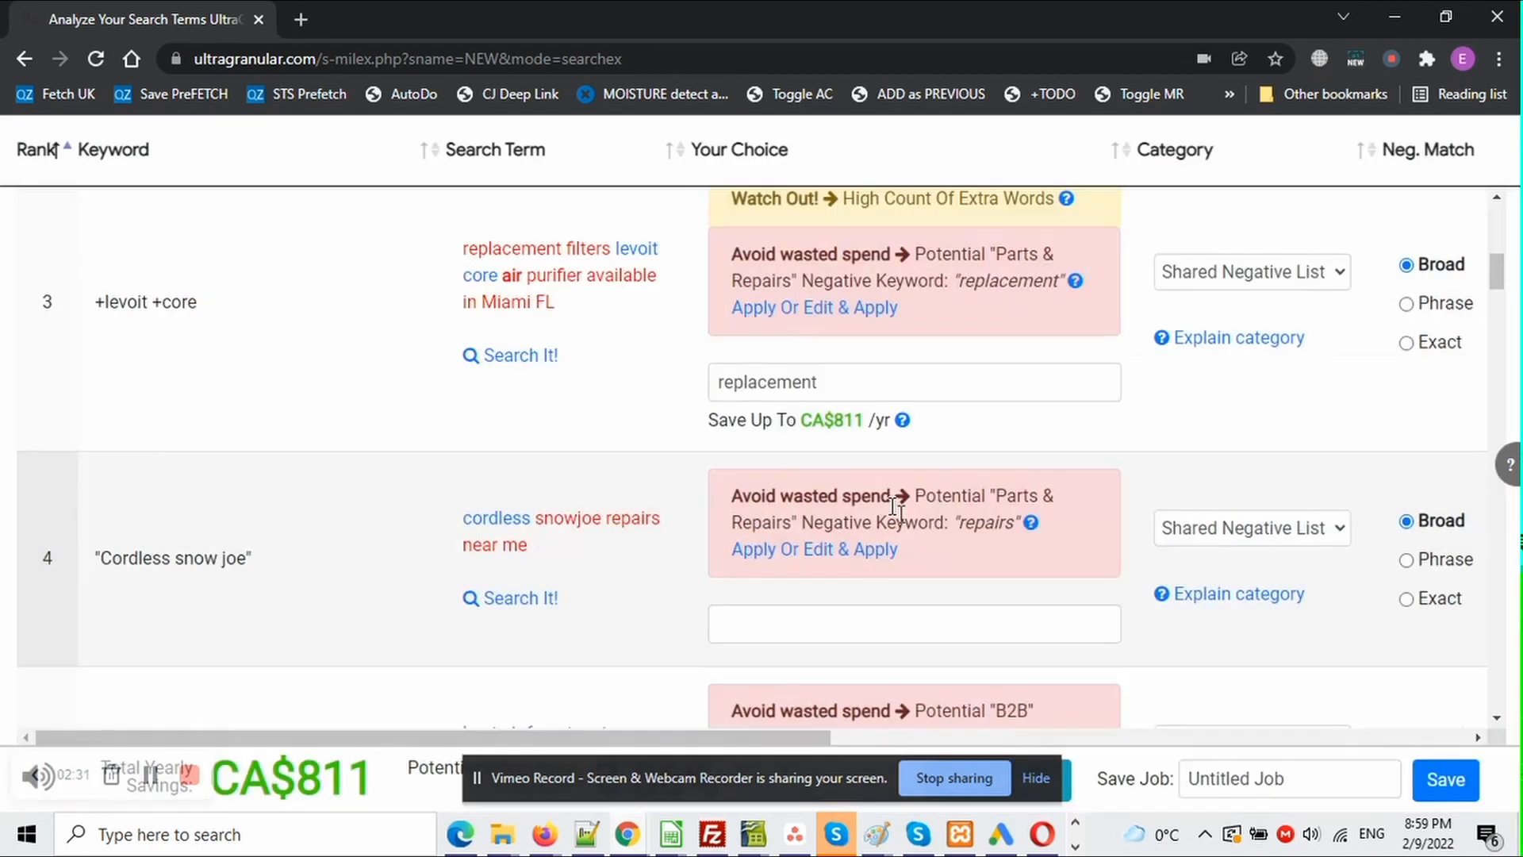
{"action": "left_click", "coordinate": [1309, 276]}
{"action": "left_click", "coordinate": [1286, 229]}
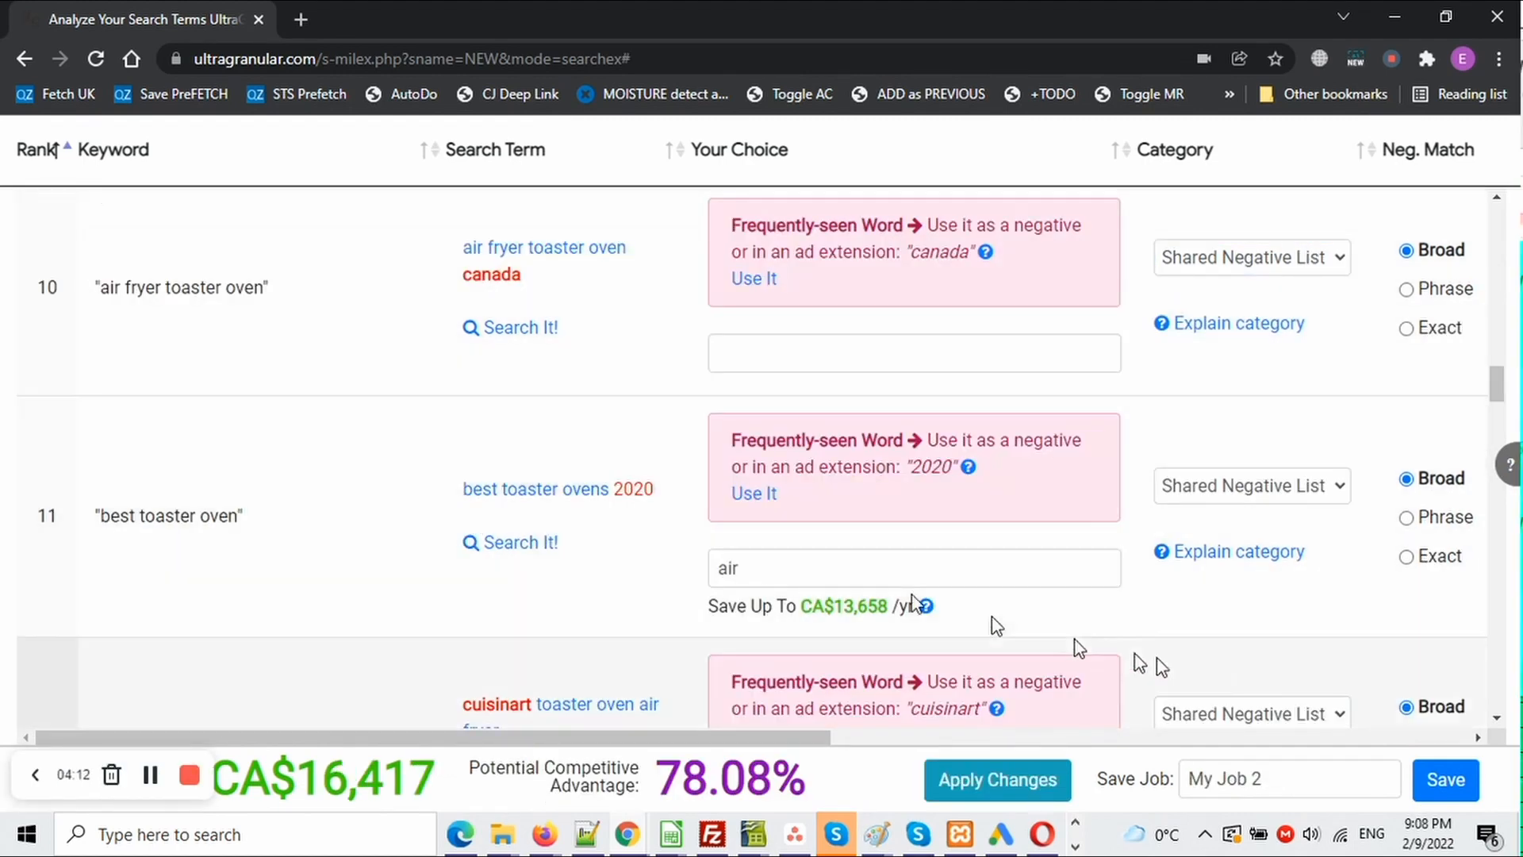
Place the cursor in the job name field and look through the search terms and negative choices from row 12 onward
{"action": "left_click", "coordinate": [1345, 783]}
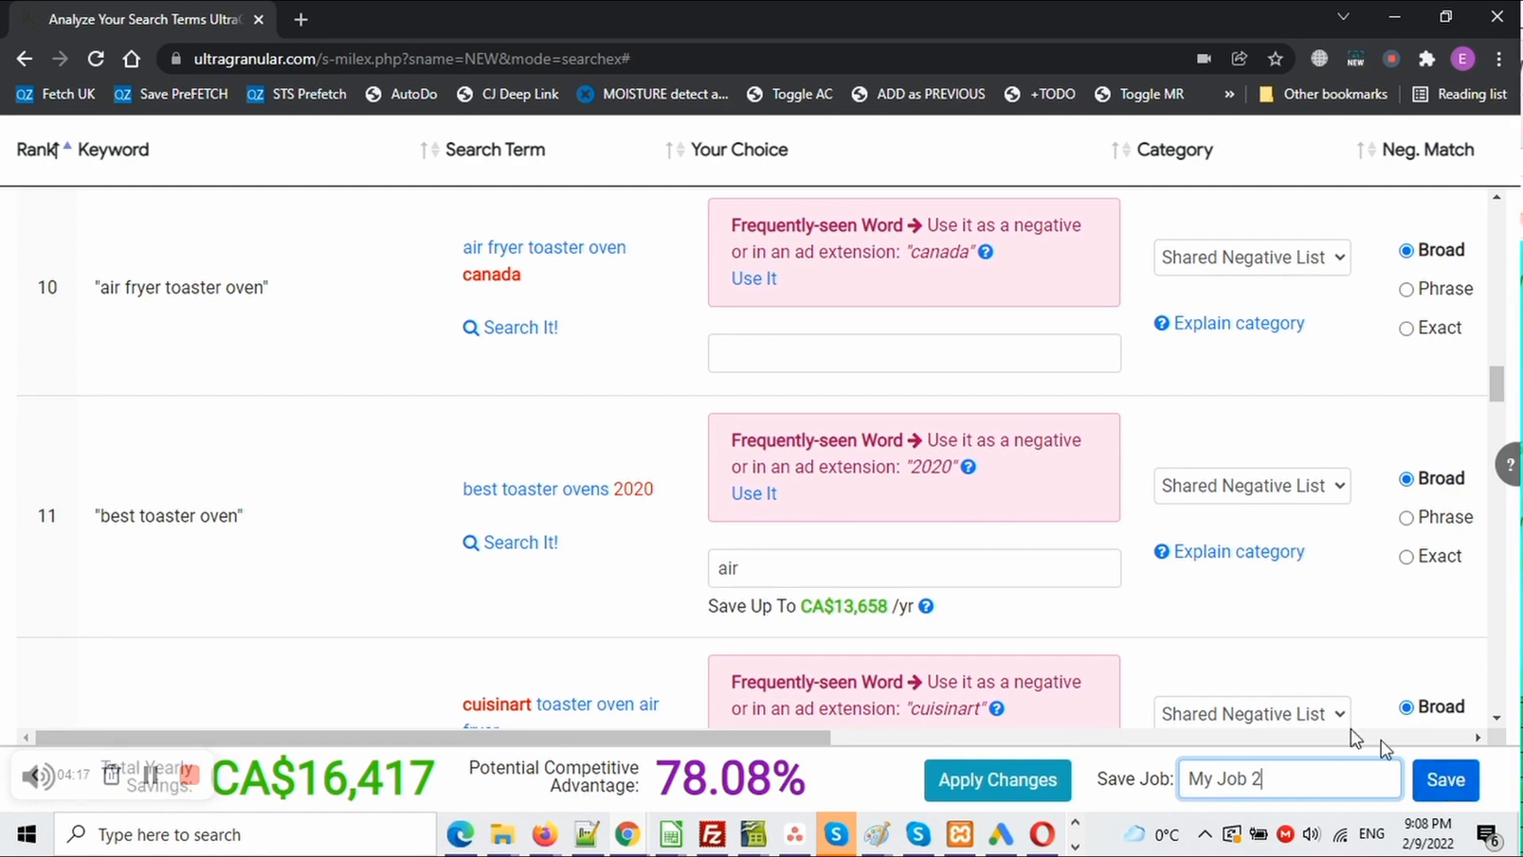
{"action": "scroll", "coordinate": [585, 468], "scroll_direction": "down", "scroll_amount": 10}
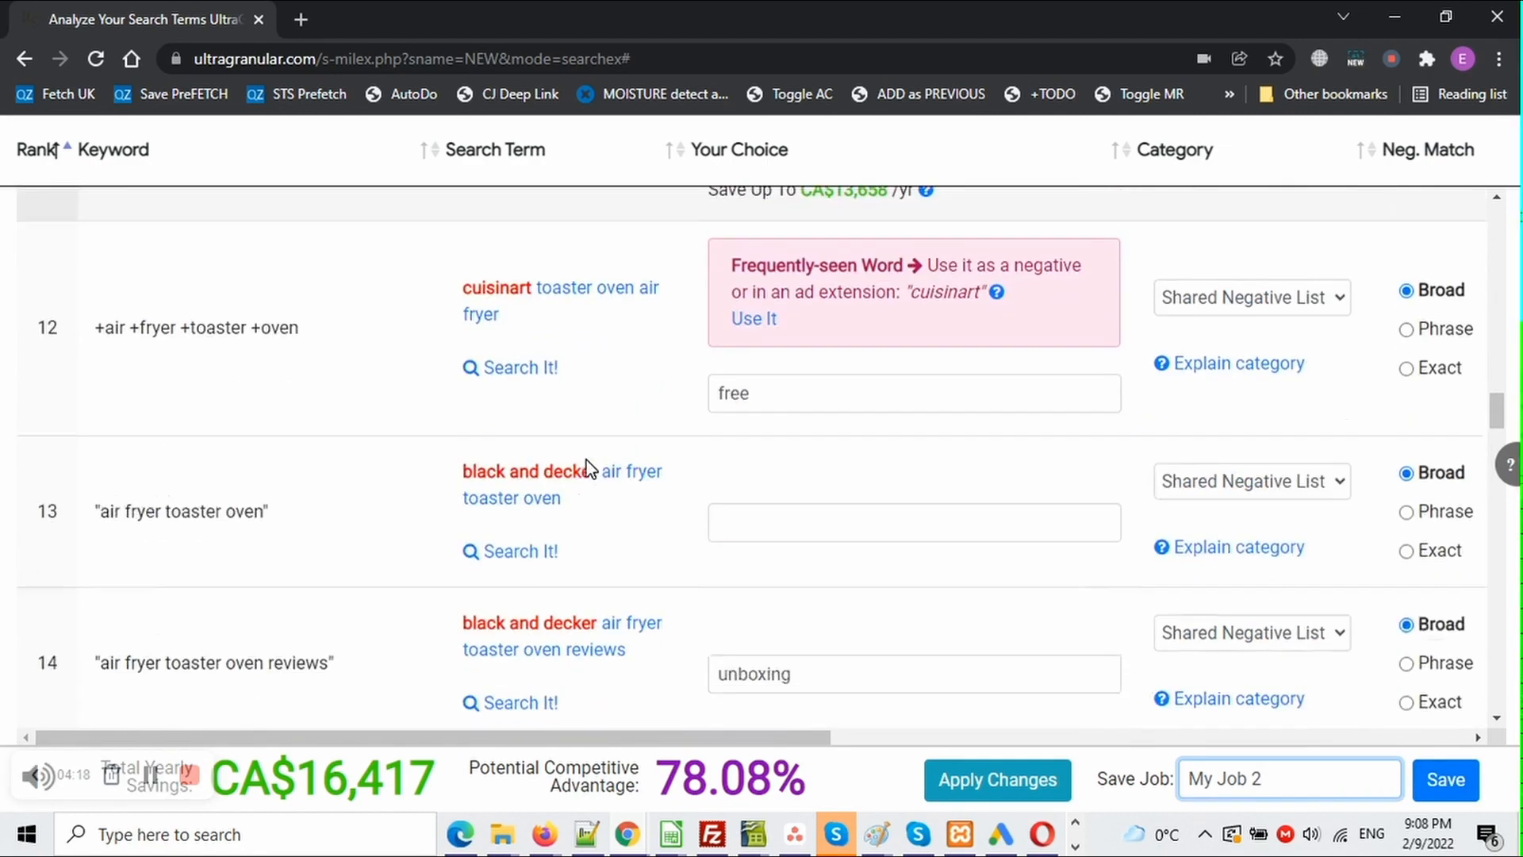
{"action": "scroll", "coordinate": [585, 476], "scroll_direction": "down", "scroll_amount": 12}
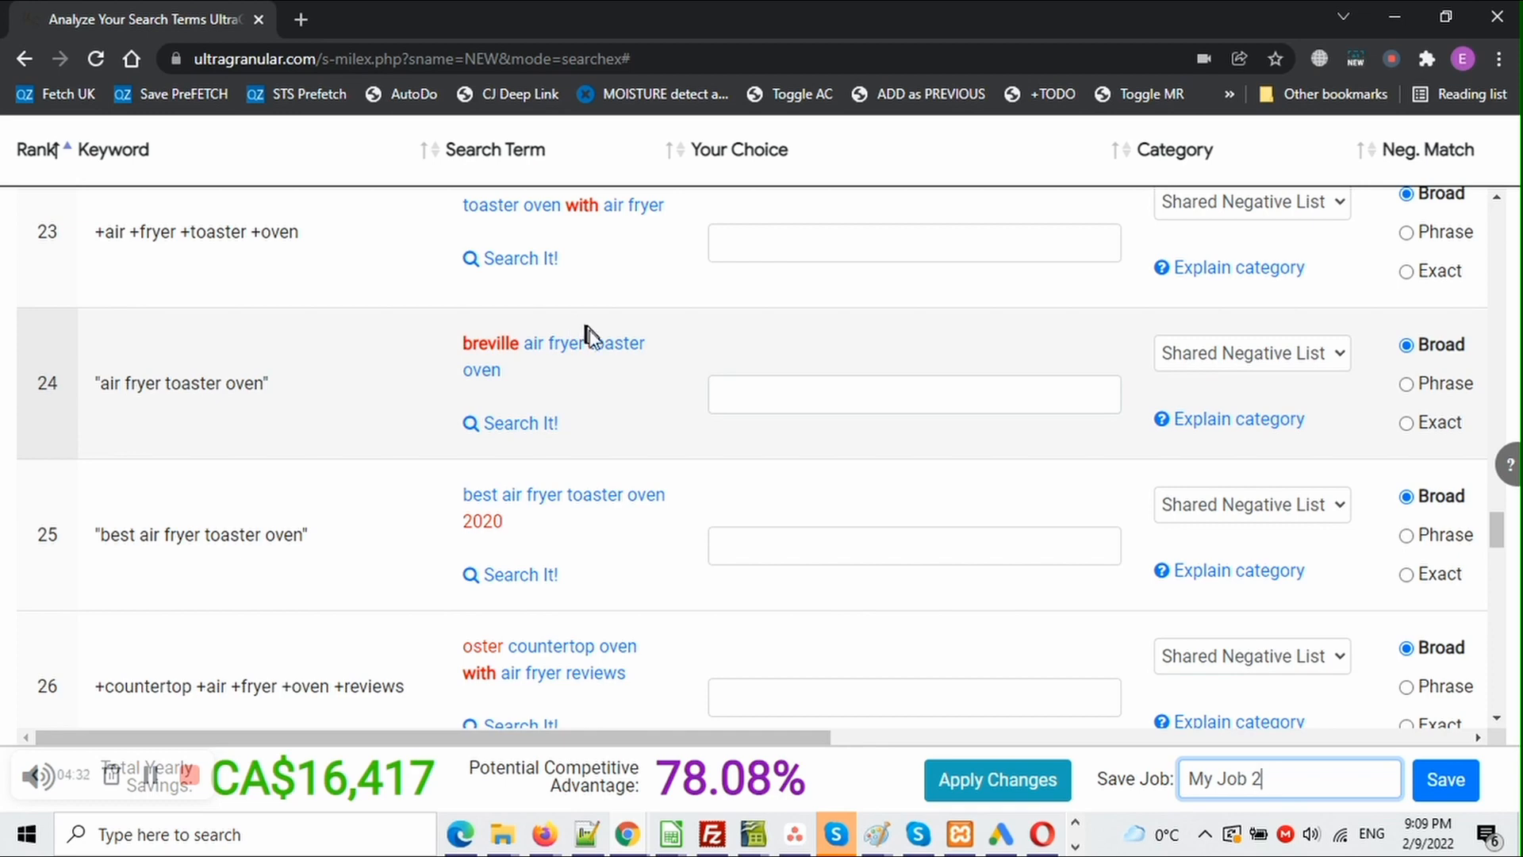
{"action": "scroll", "coordinate": [620, 442], "scroll_direction": "down", "scroll_amount": 2}
{"action": "scroll", "coordinate": [624, 450], "scroll_direction": "down", "scroll_amount": 2}
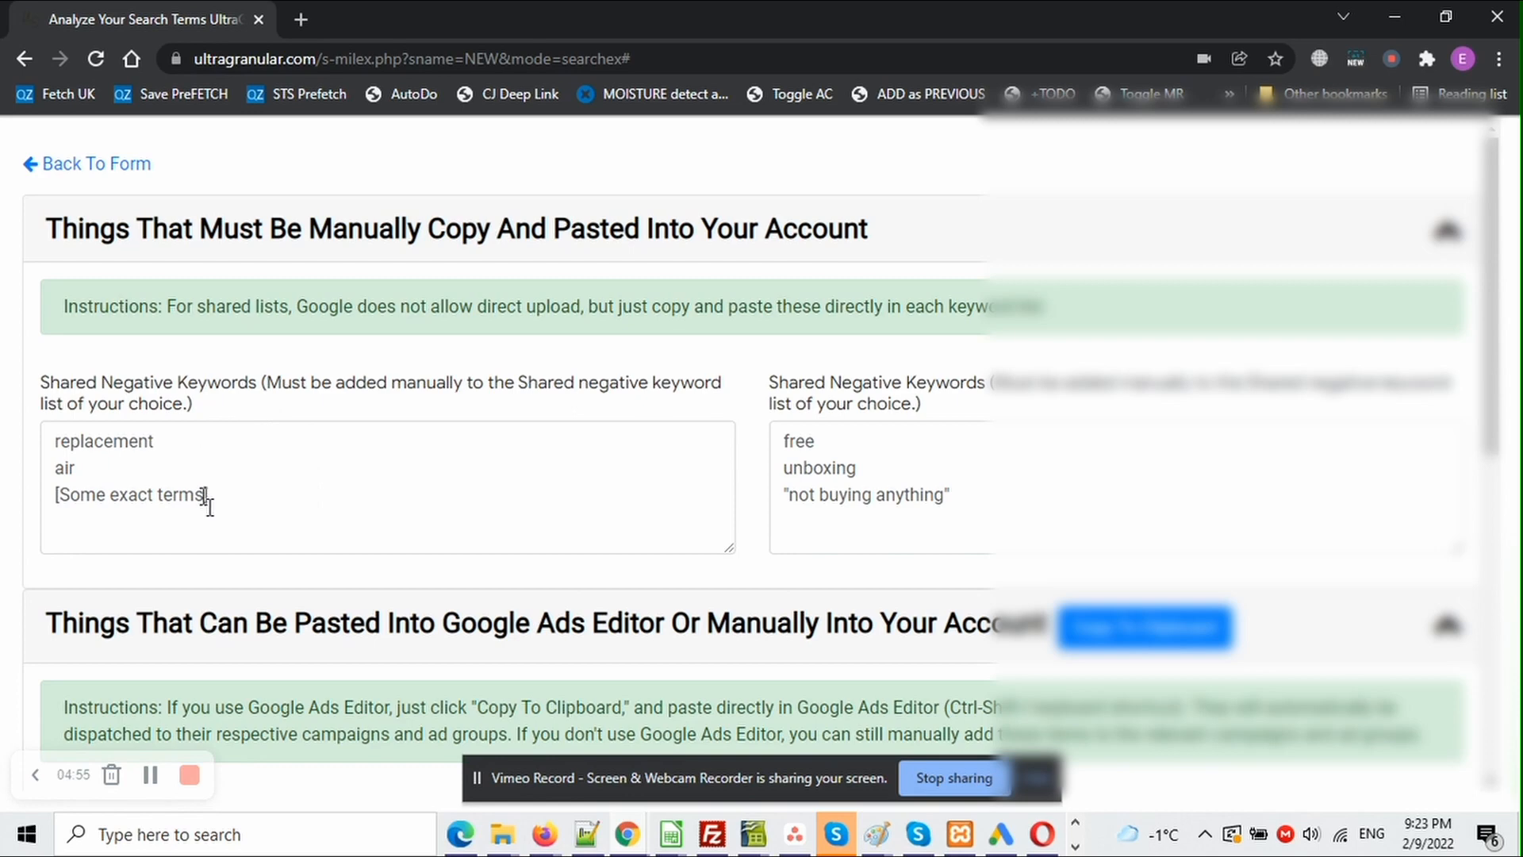
Examine the exact-match entry "[Some exact terms]" and the phrase-match entry "not buying anything" in the two shared negative keyword lists
{"action": "left_click_drag", "start_coordinate": [235, 498], "coordinate": [41, 496]}
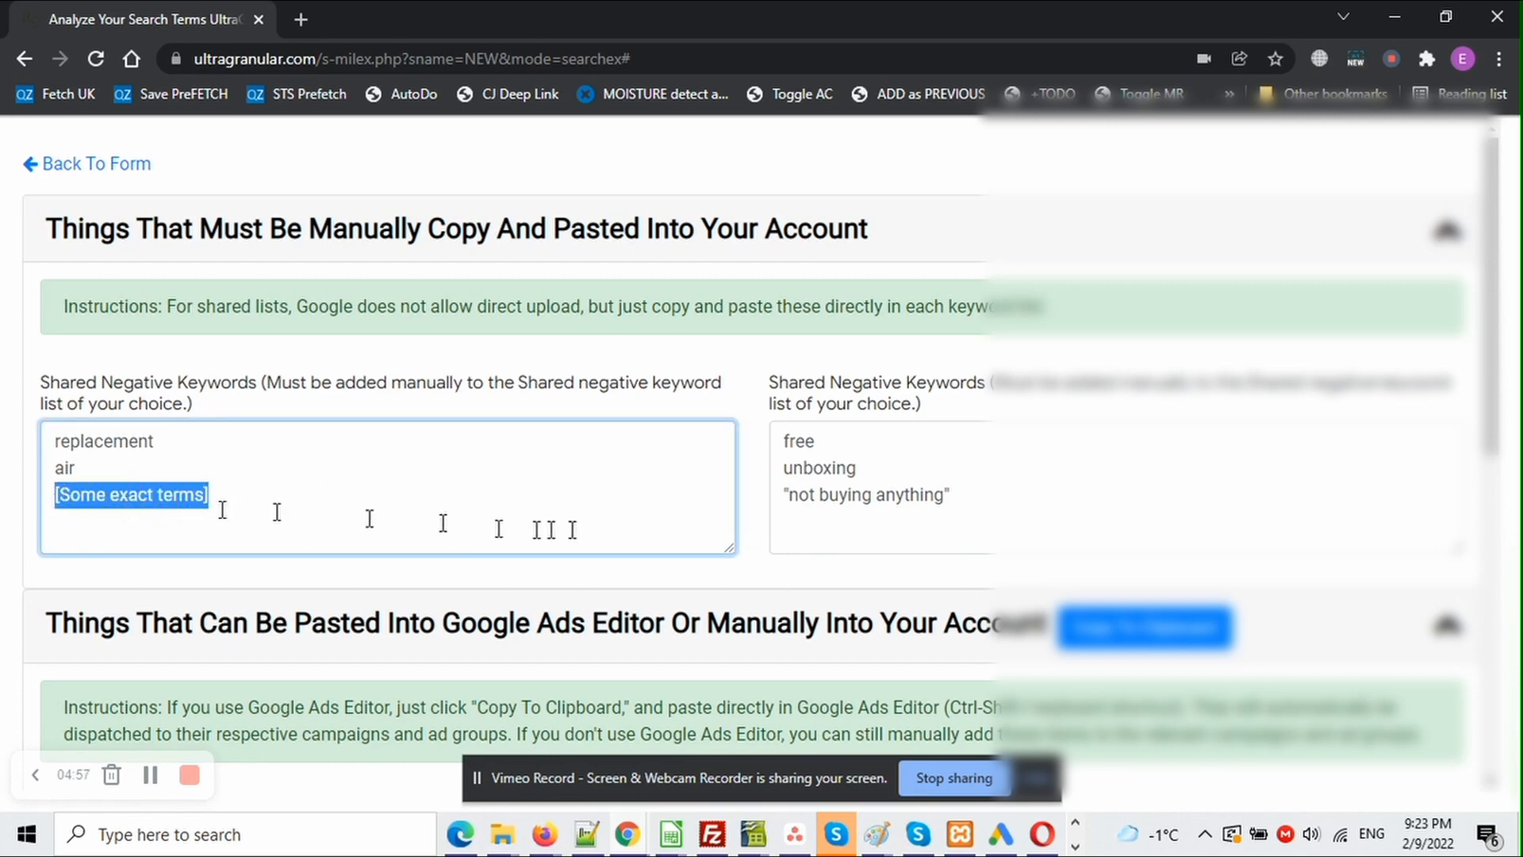
{"action": "left_click_drag", "start_coordinate": [976, 501], "coordinate": [771, 512]}
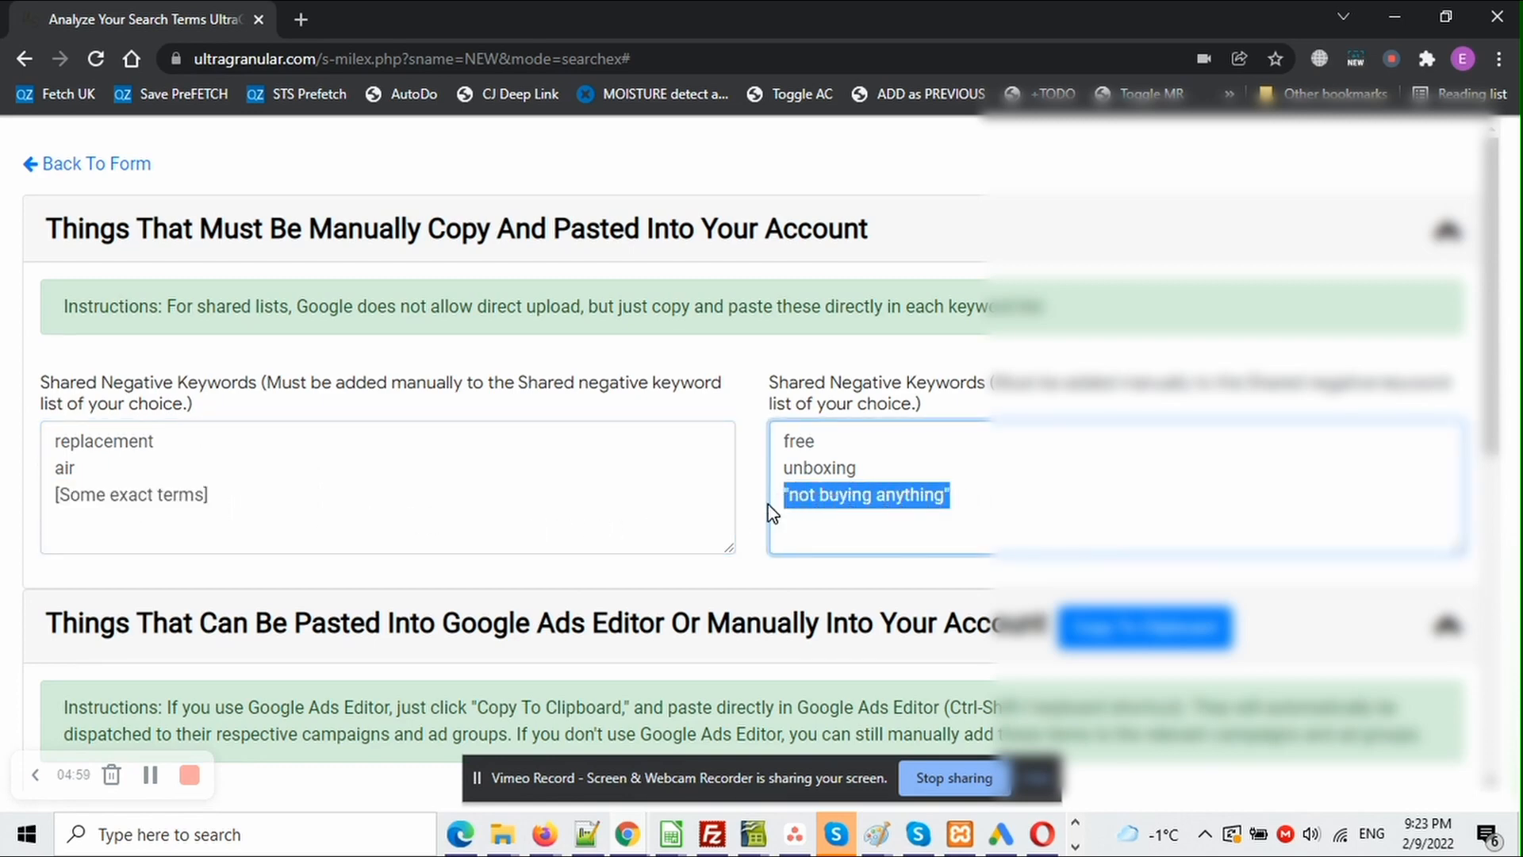
{"action": "left_click", "coordinate": [837, 468]}
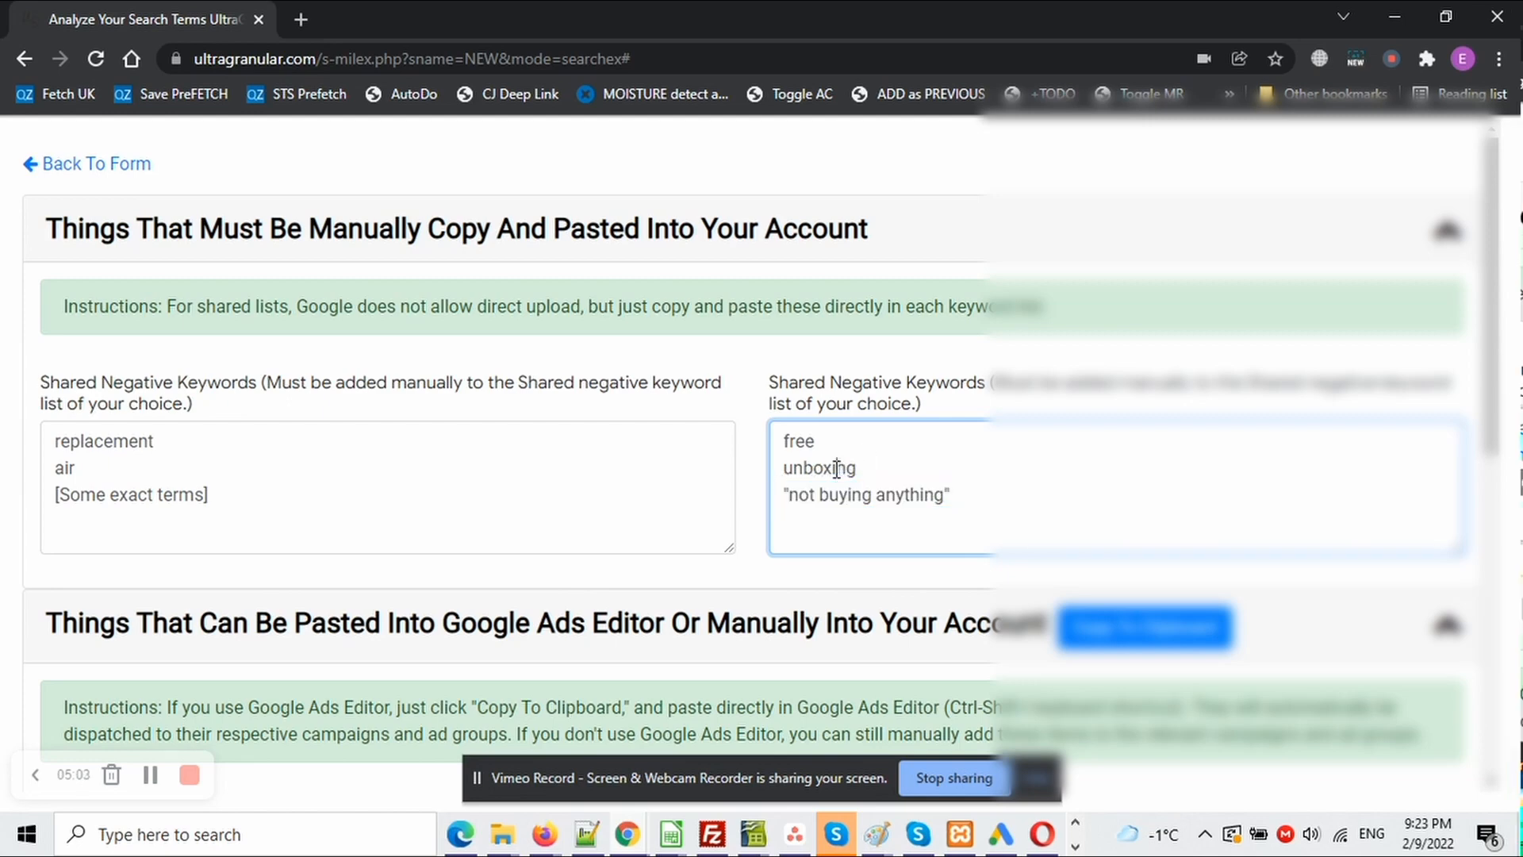
Copy all keywords from the first shared negative keywords box
{"action": "left_click", "coordinate": [487, 499]}
{"action": "key", "text": "ctrl+a"}
{"action": "key", "text": "ctrl+c"}
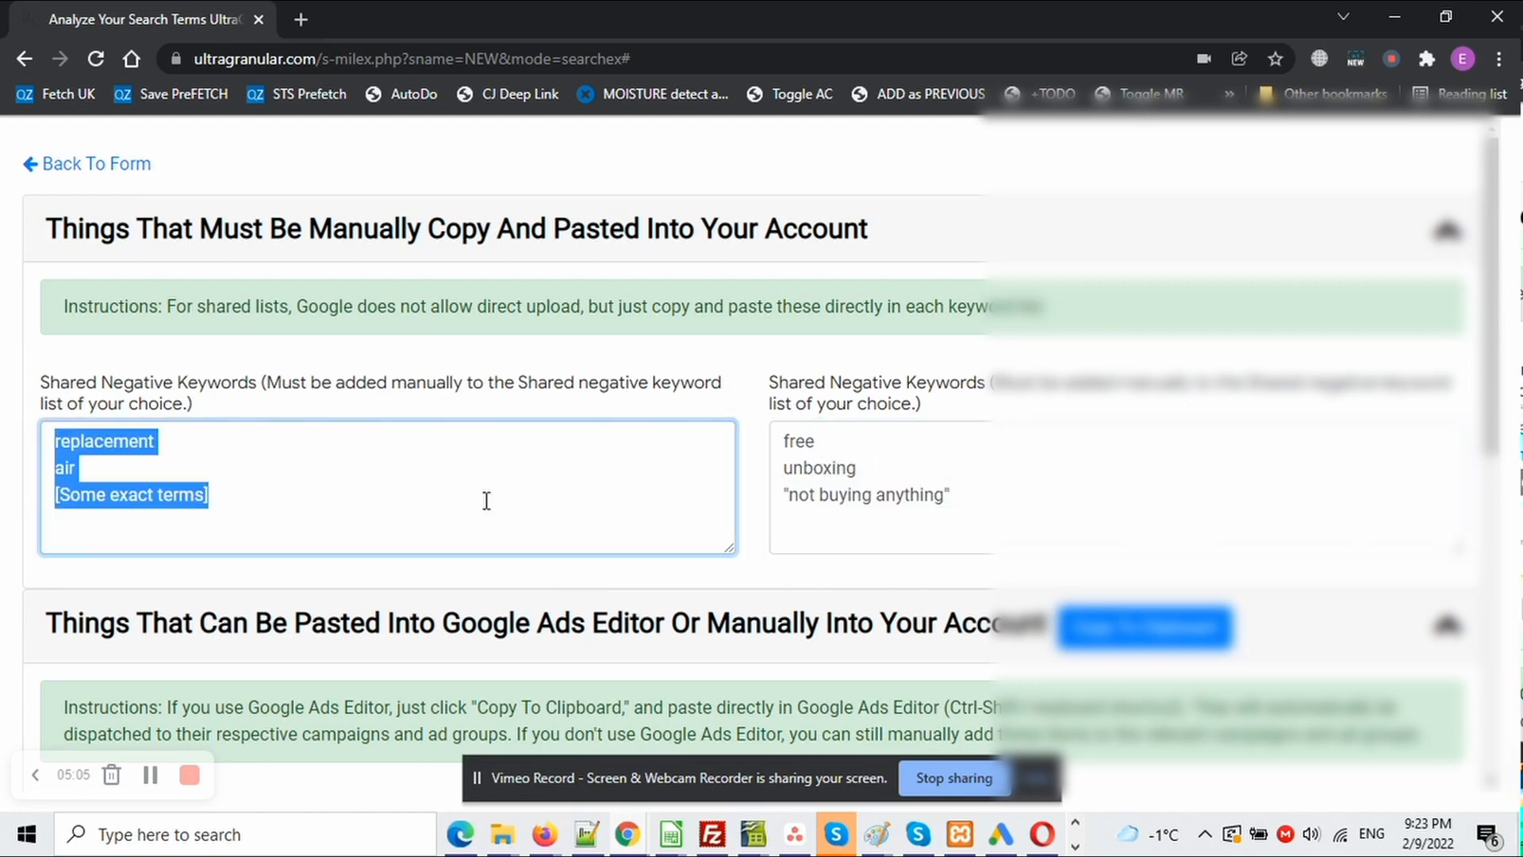
Switch to Google Ads and open the "Brands" list among the shared negative keyword lists
{"action": "key", "text": "alt+Tab"}
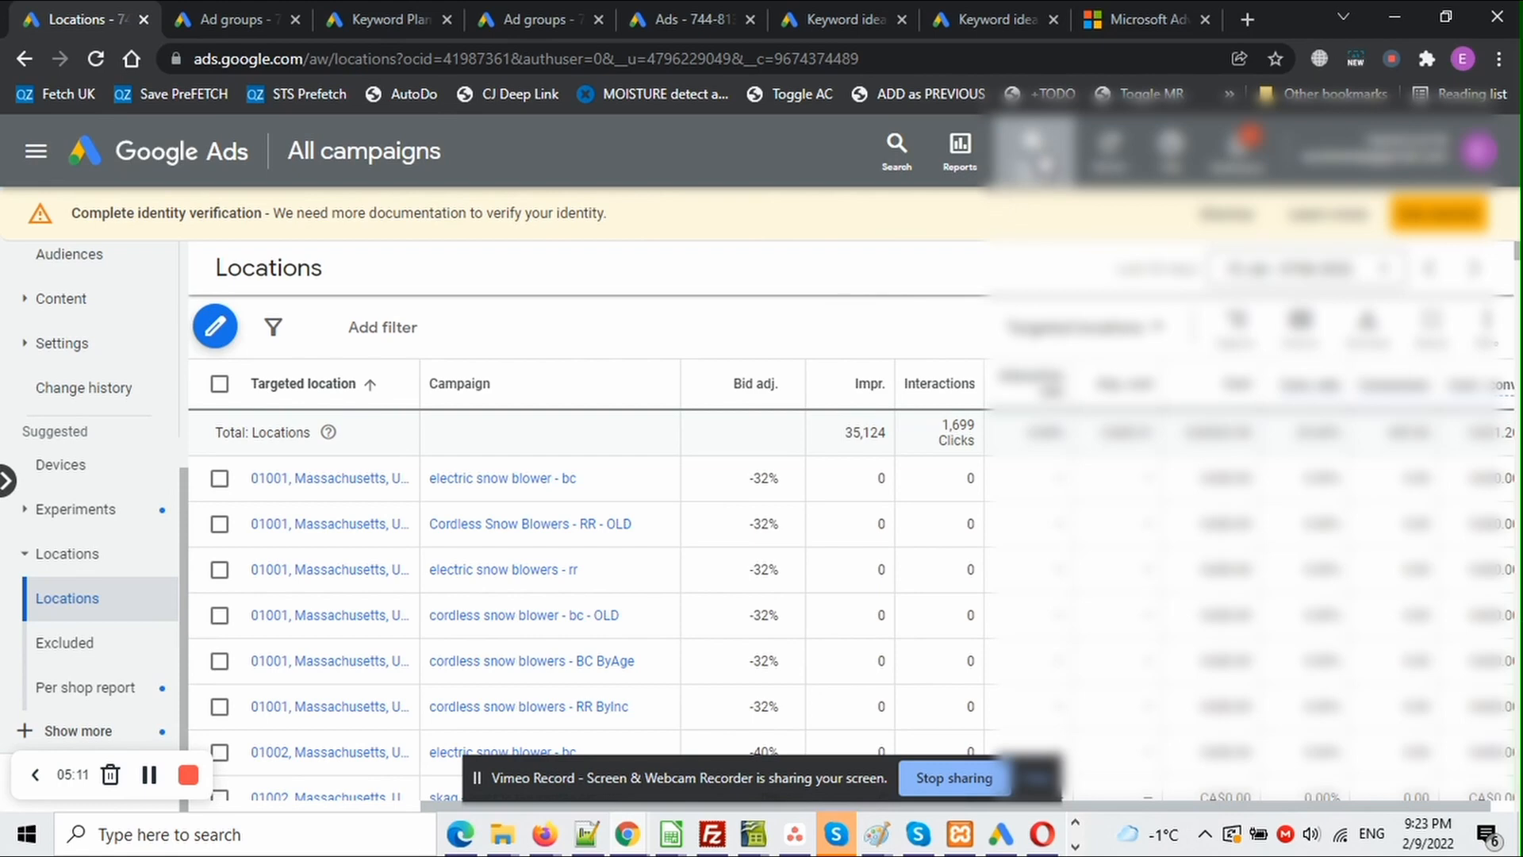
{"action": "left_click", "coordinate": [1032, 151]}
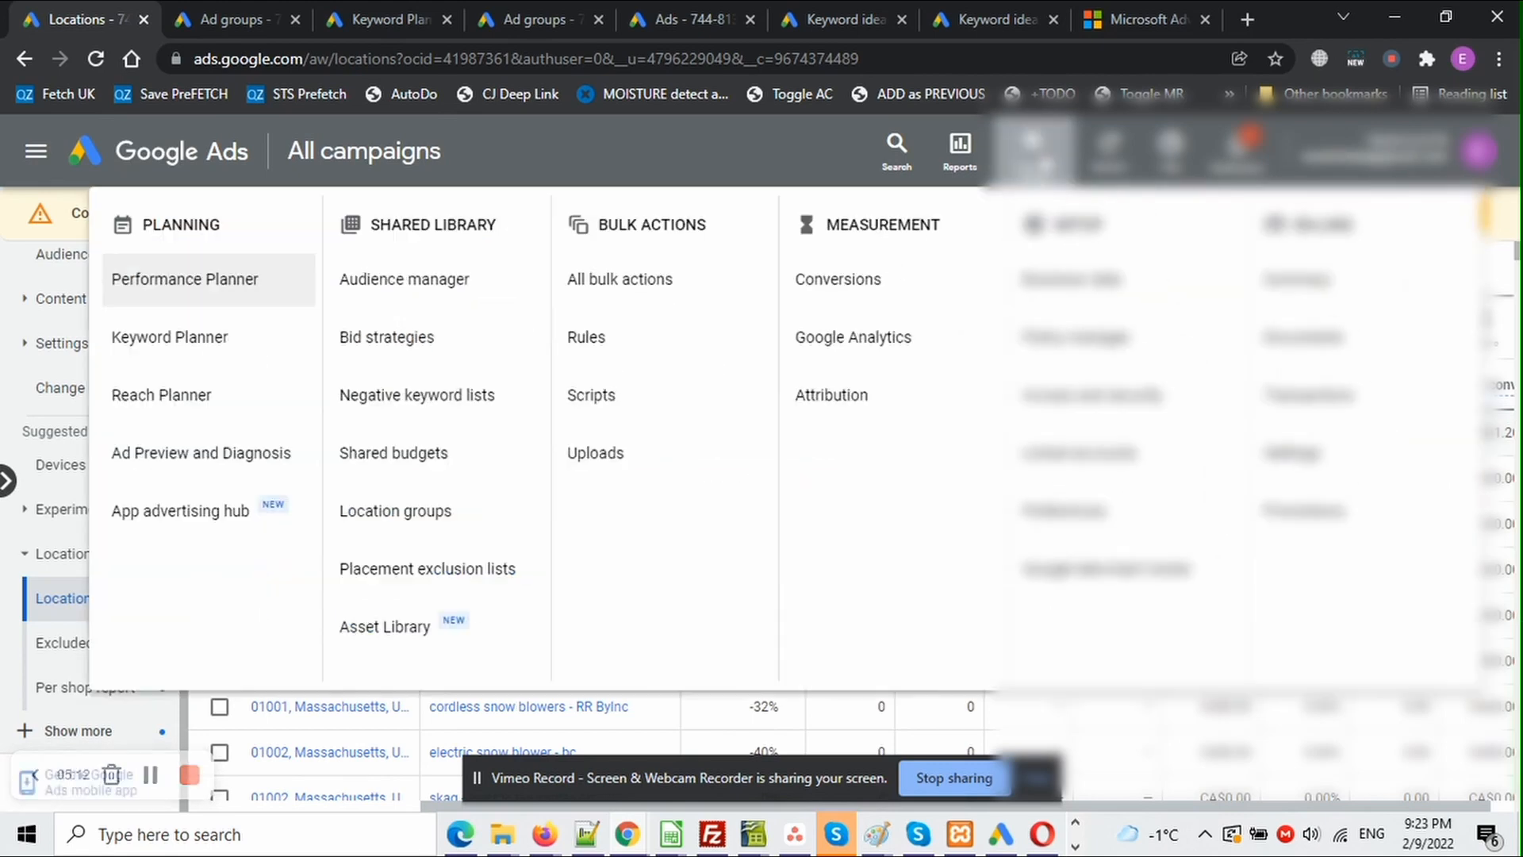
{"action": "left_click", "coordinate": [456, 399]}
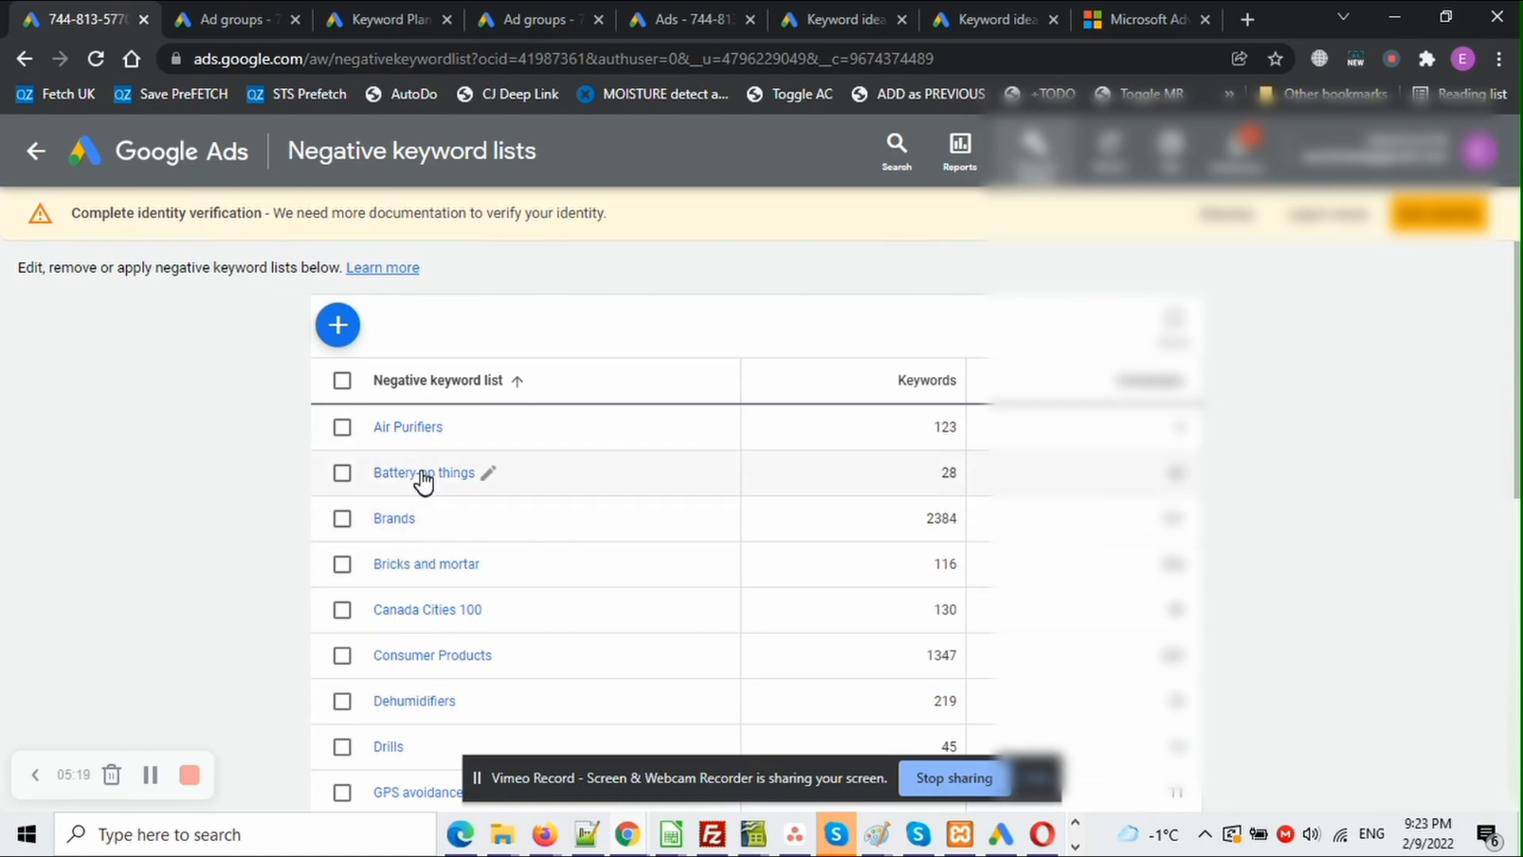
{"action": "left_click", "coordinate": [401, 517]}
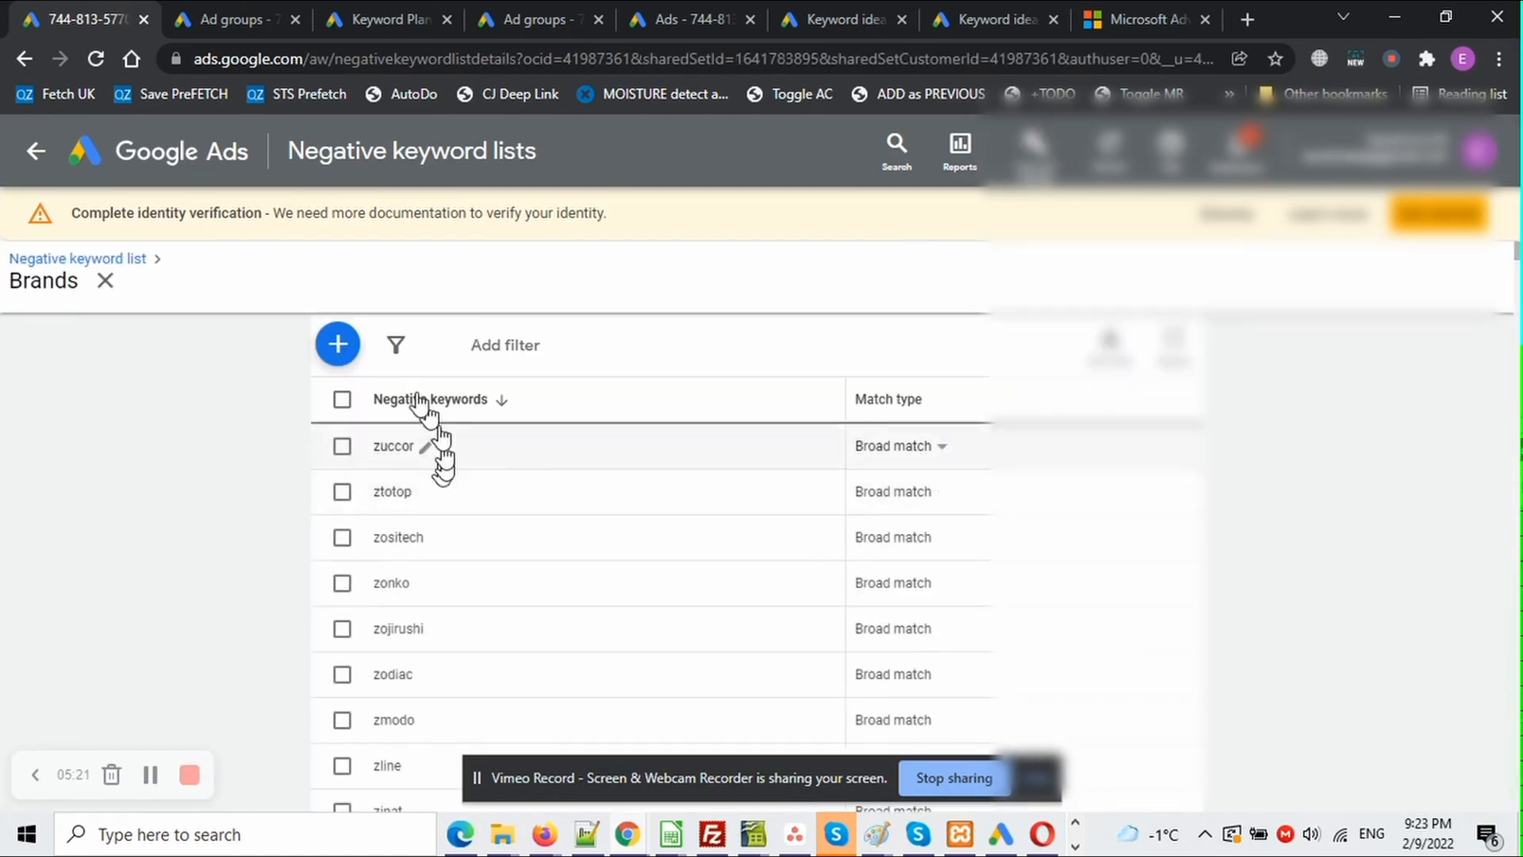
Try adding "replacement", "air" and "[Some exact terms]" to the Brands list, cancel the entry, and return to UltraGranular
{"action": "left_click", "coordinate": [341, 346]}
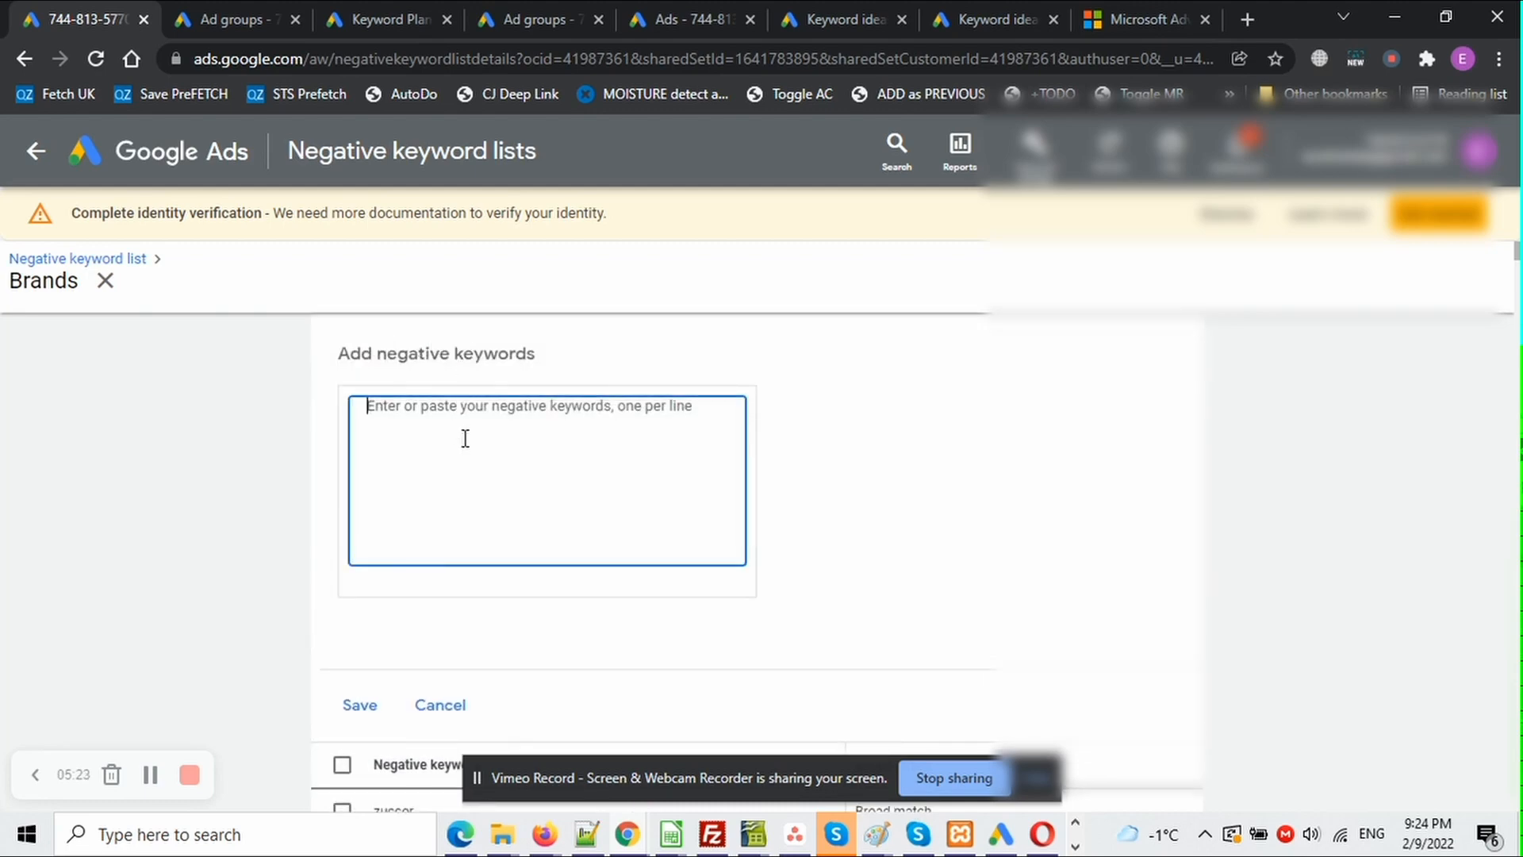
{"action": "key", "text": "ctrl+v"}
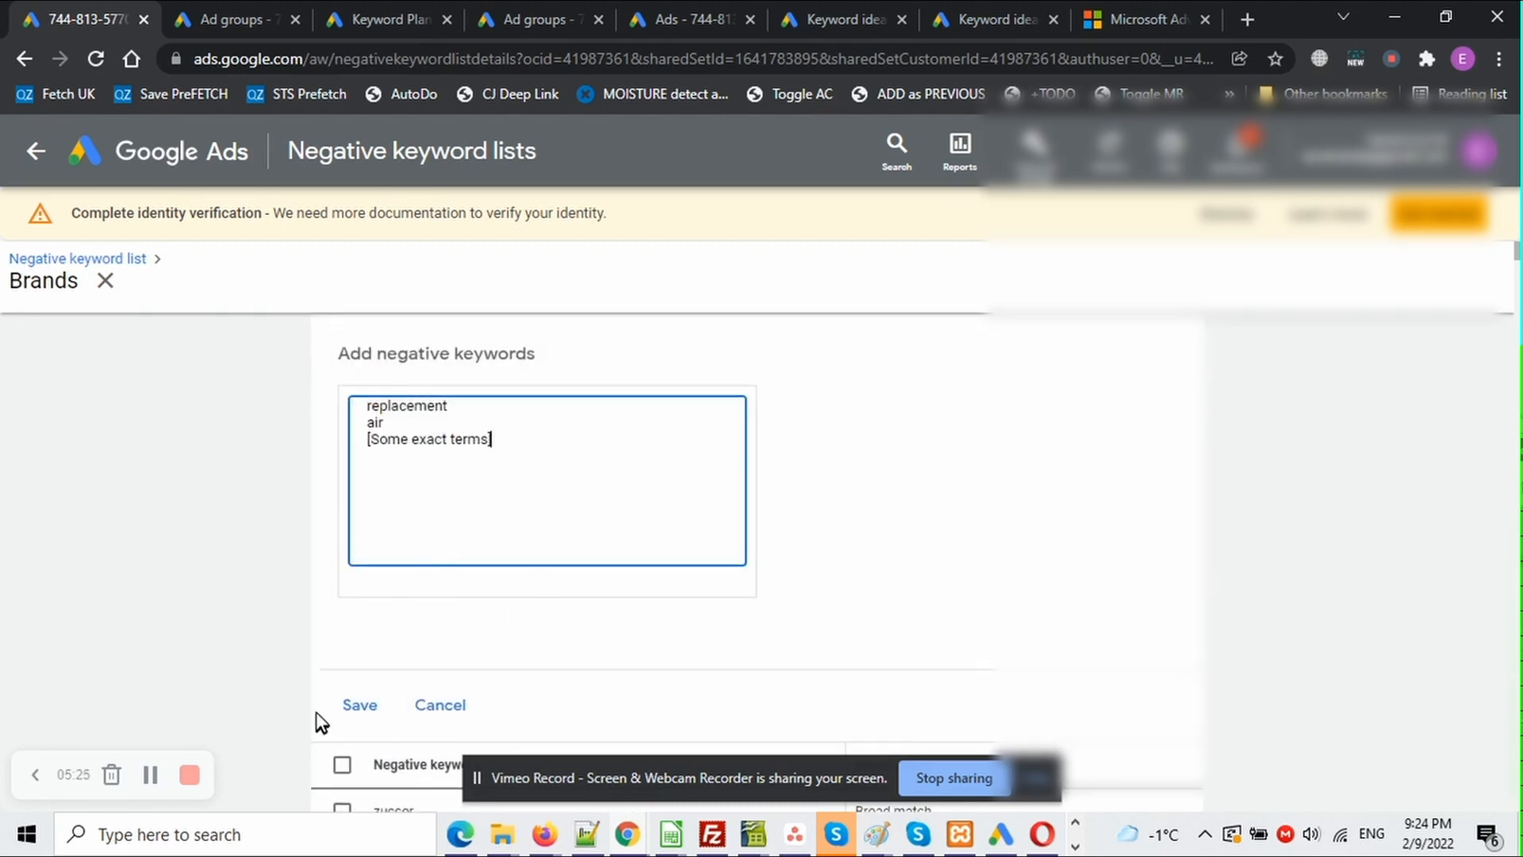
{"action": "left_click", "coordinate": [441, 706]}
{"action": "key", "text": "alt+Tab"}
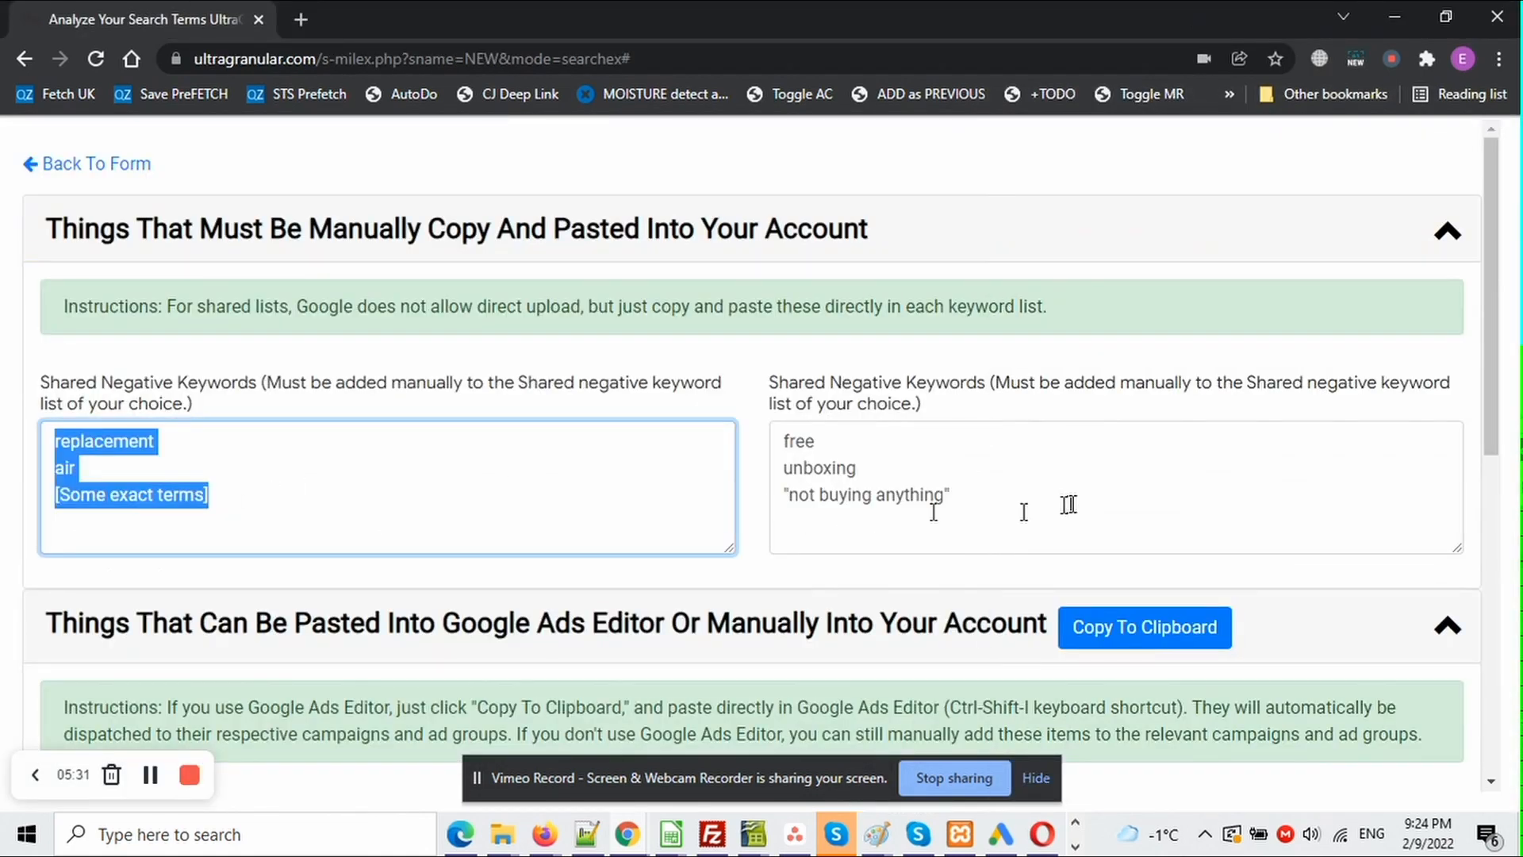
Highlight the keywords in the second shared negative keywords box and collapse the section of manually pasted items
{"action": "left_click", "coordinate": [1072, 503]}
{"action": "left_click_drag", "start_coordinate": [1072, 503], "coordinate": [854, 431]}
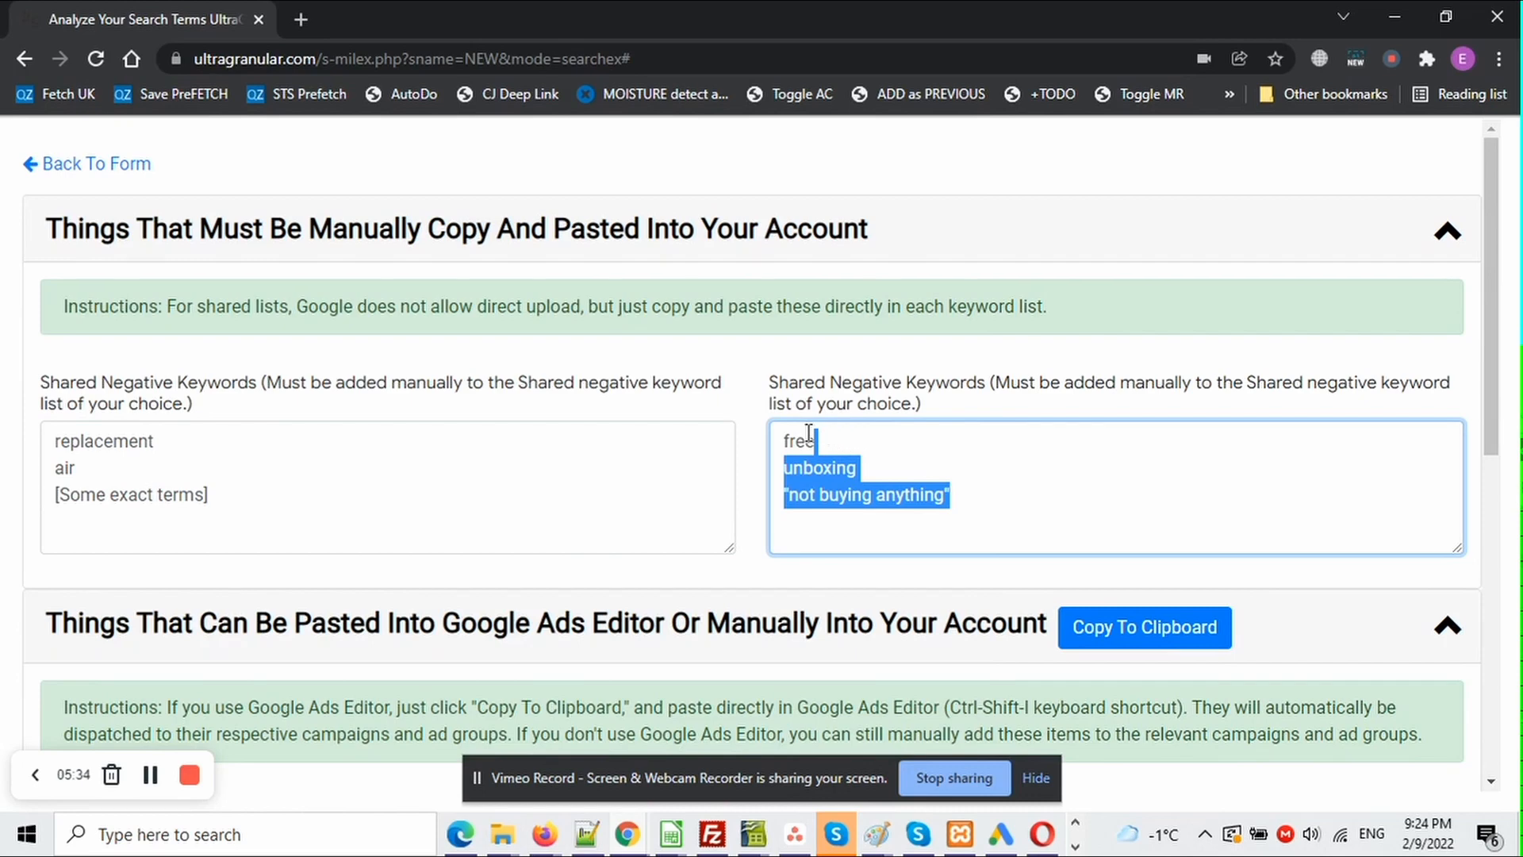
{"action": "left_click", "coordinate": [966, 251]}
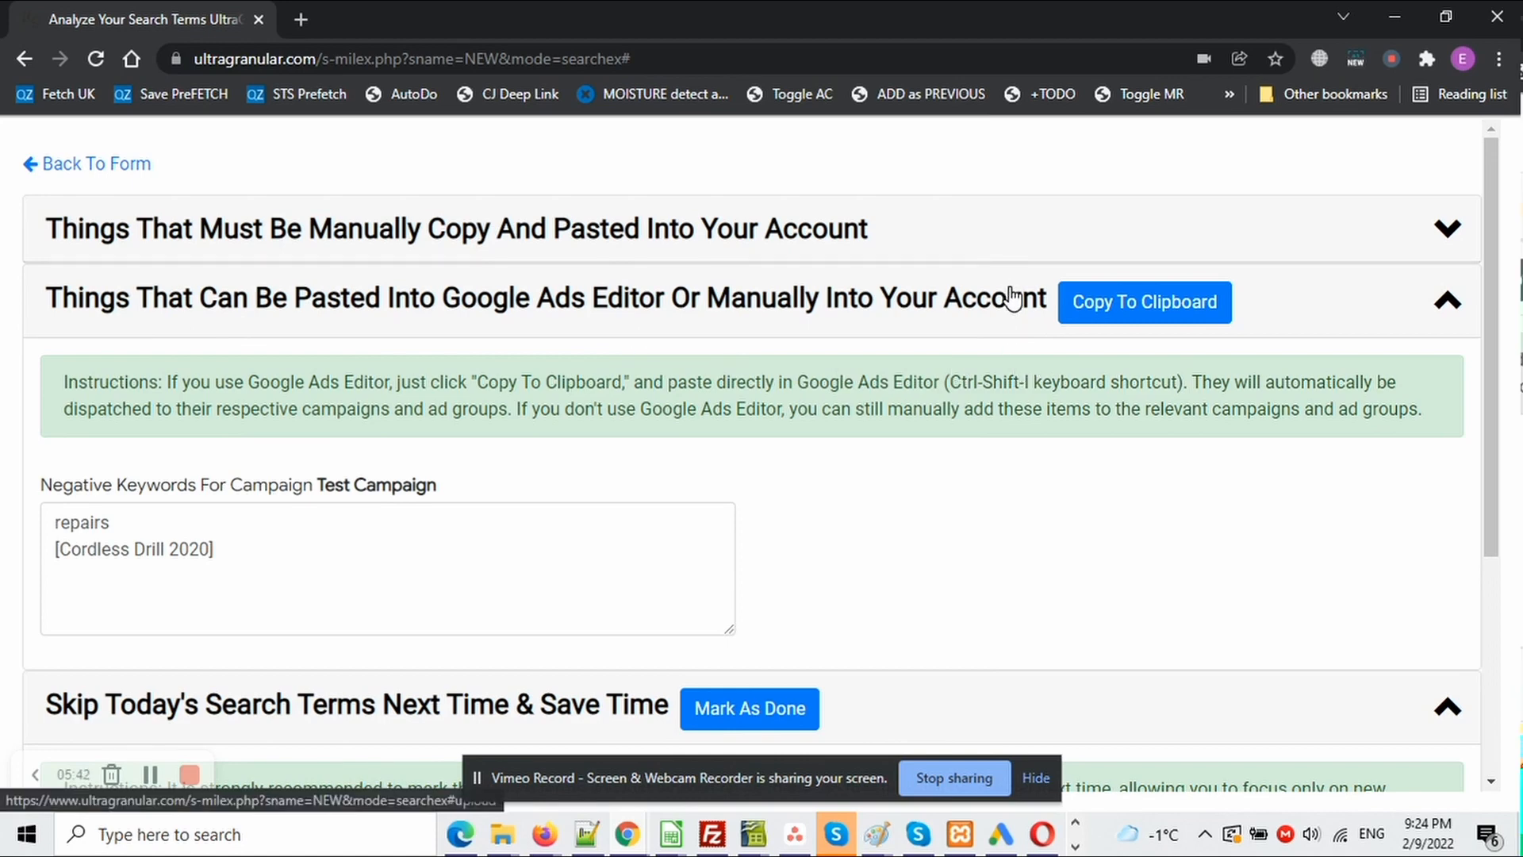
Copy the Test Campaign negative keywords to the clipboard for import and switch to Google Ads Editor
{"action": "left_click", "coordinate": [1143, 310]}
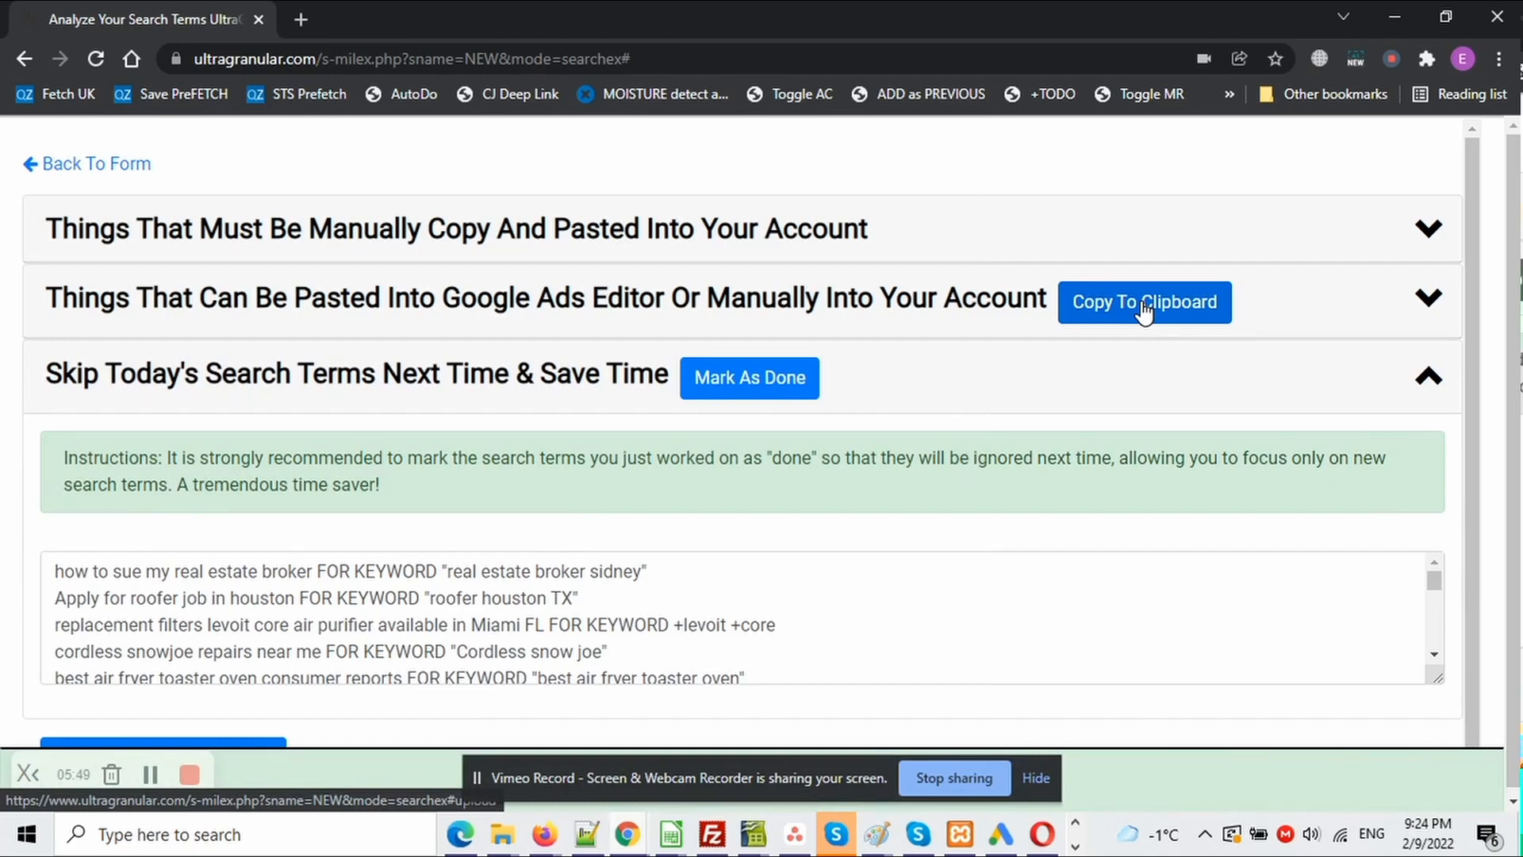
{"action": "key", "text": "alt+Tab"}
{"action": "key", "text": "alt+Tab"}
{"action": "key", "text": "alt+Tab"}
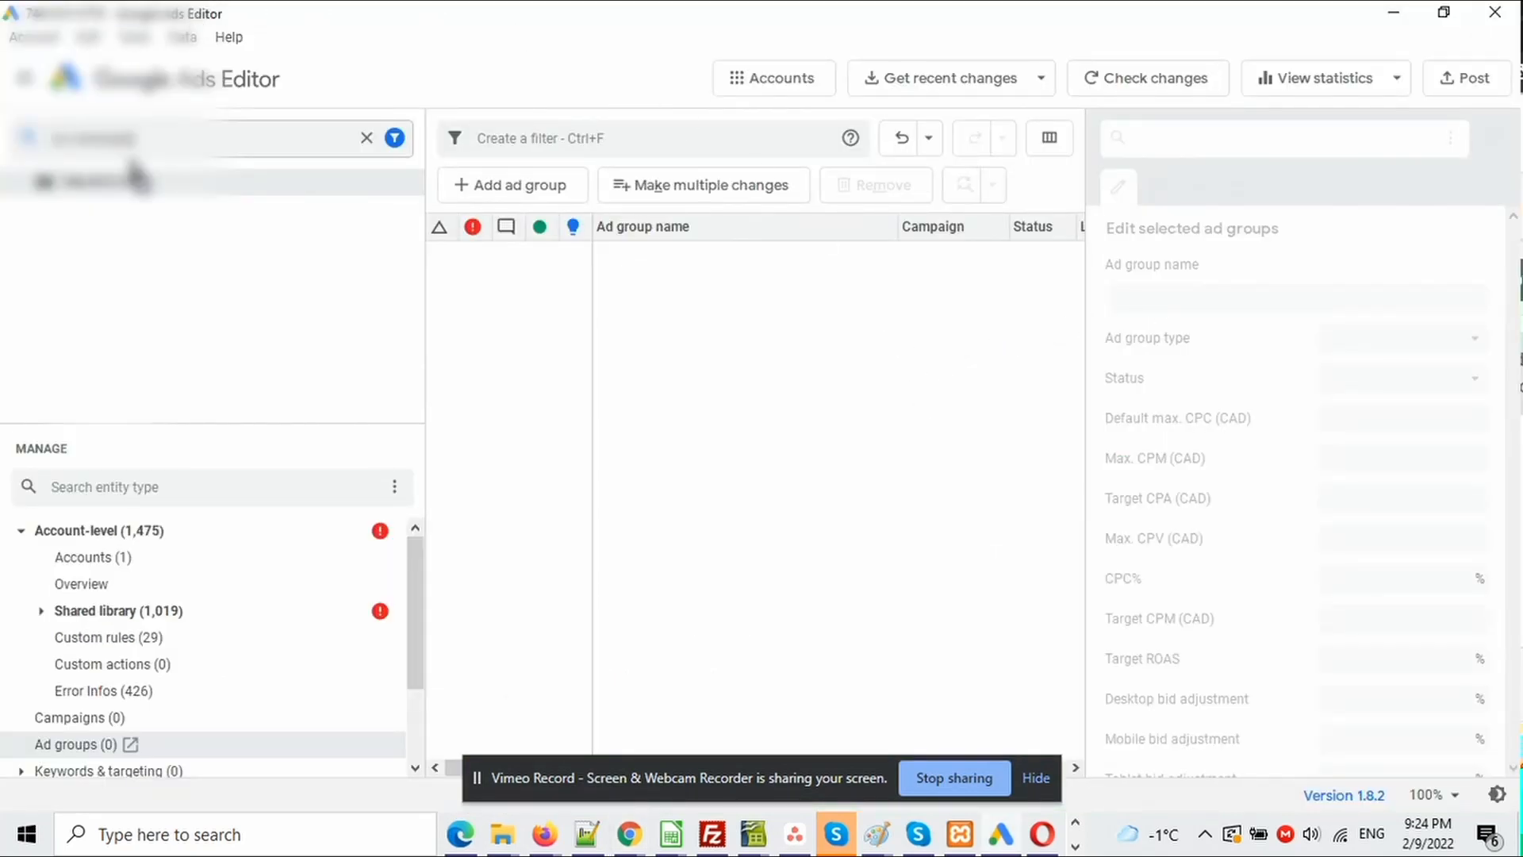
Try importing the copied Test Campaign negatives into Google Ads Editor as pasted text, cancel before processing, and return to UltraGranular
{"action": "left_click", "coordinate": [44, 39]}
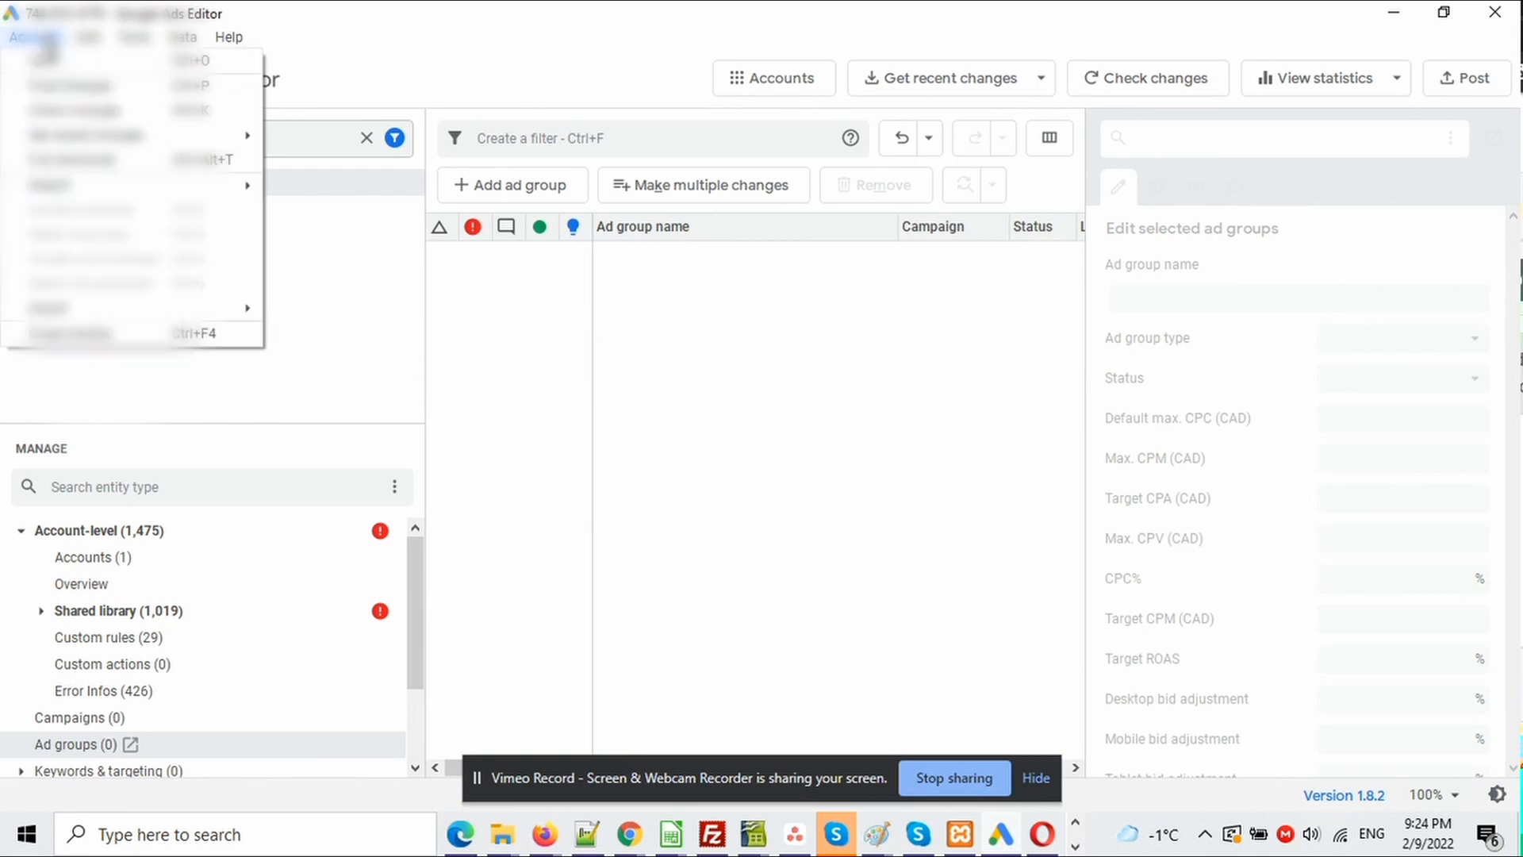
{"action": "mouse_move", "coordinate": [73, 191]}
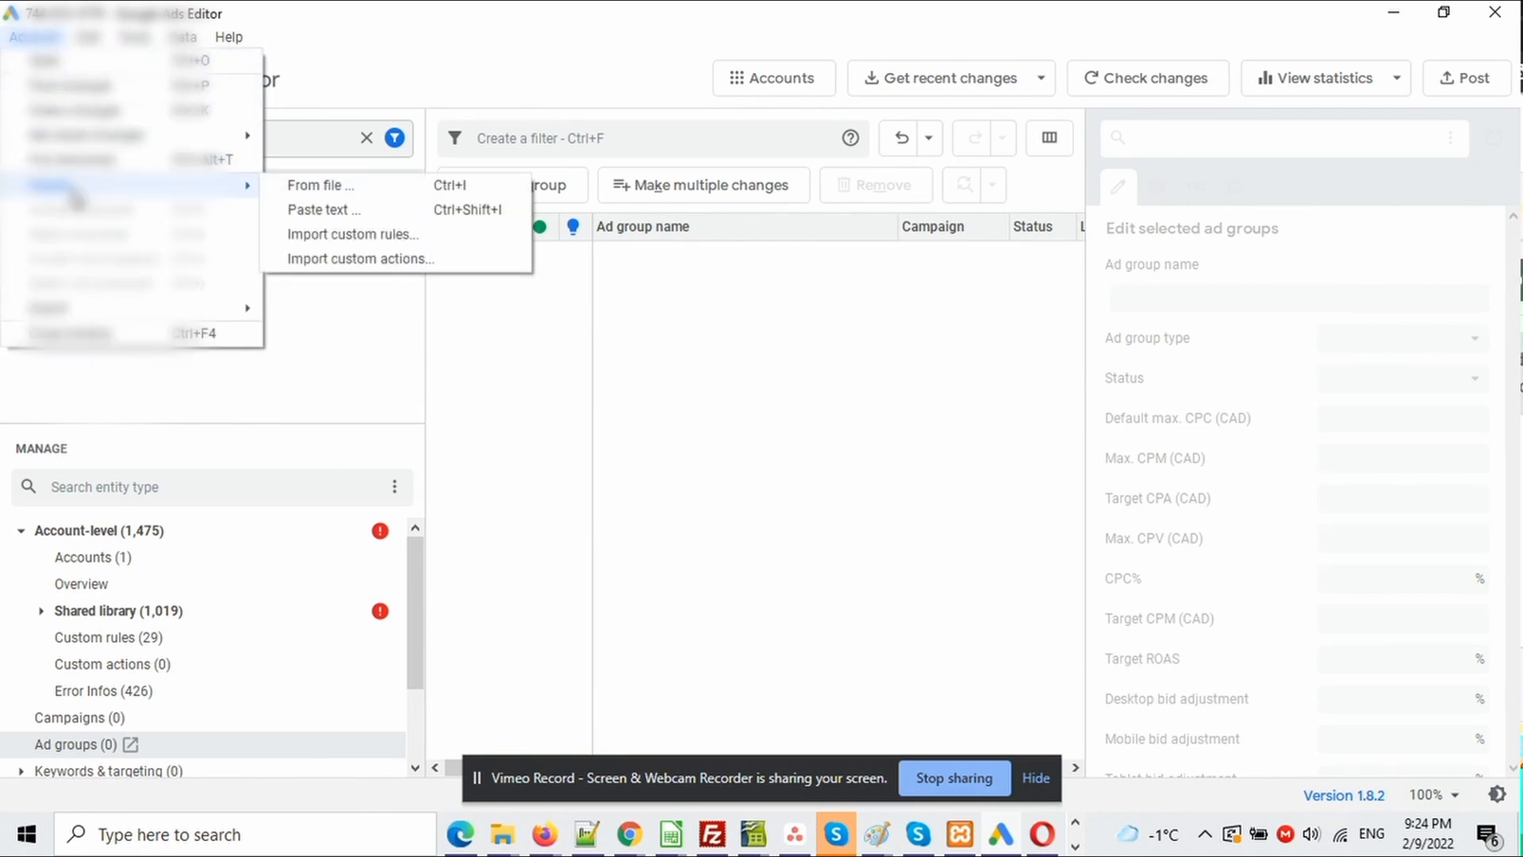
{"action": "left_click", "coordinate": [336, 208]}
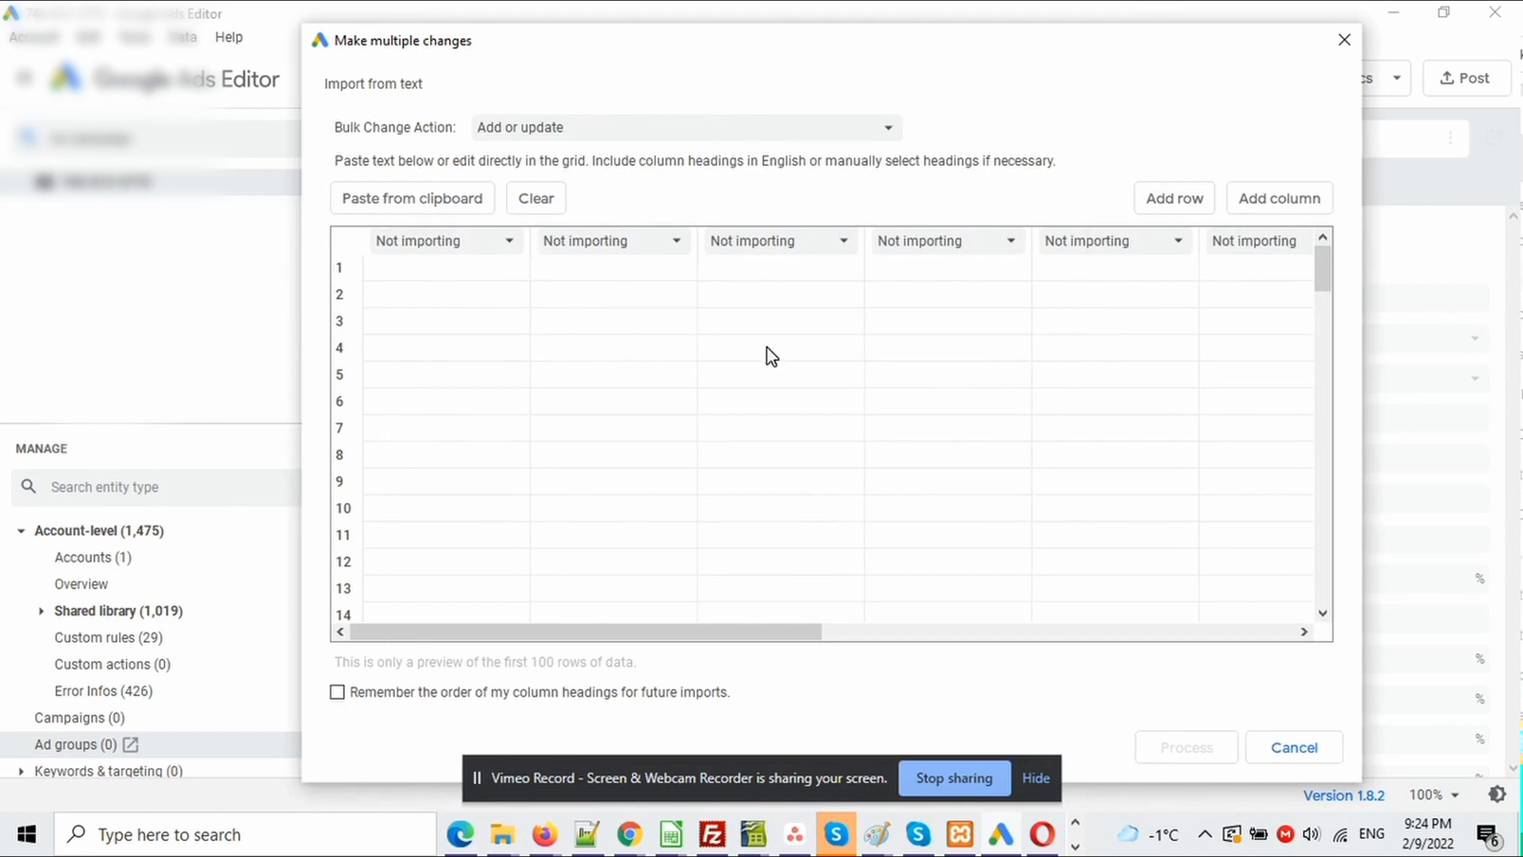
{"action": "left_click", "coordinate": [453, 204]}
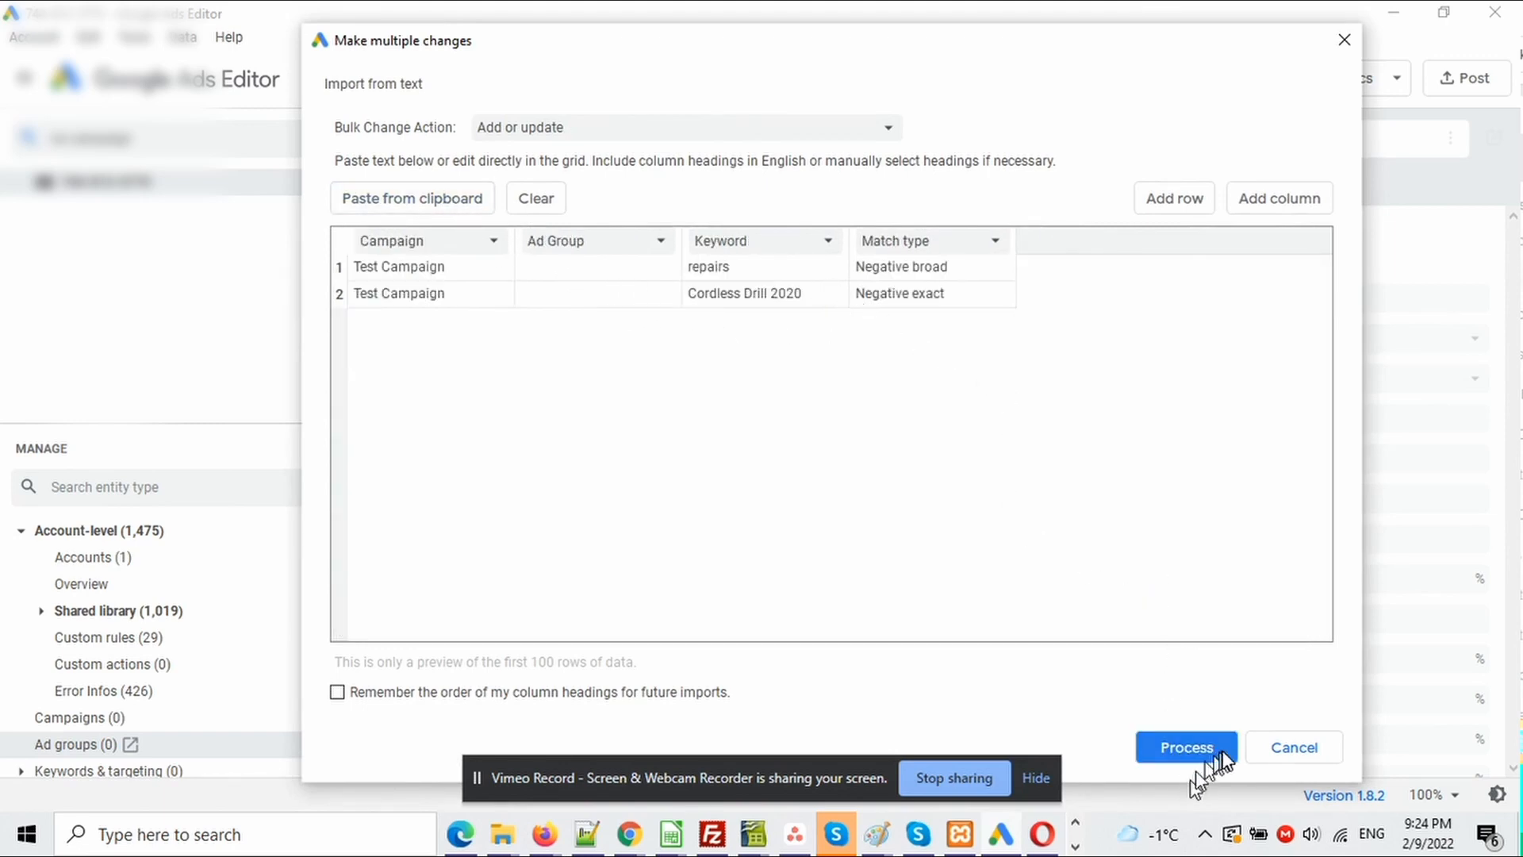
{"action": "left_click", "coordinate": [1305, 747]}
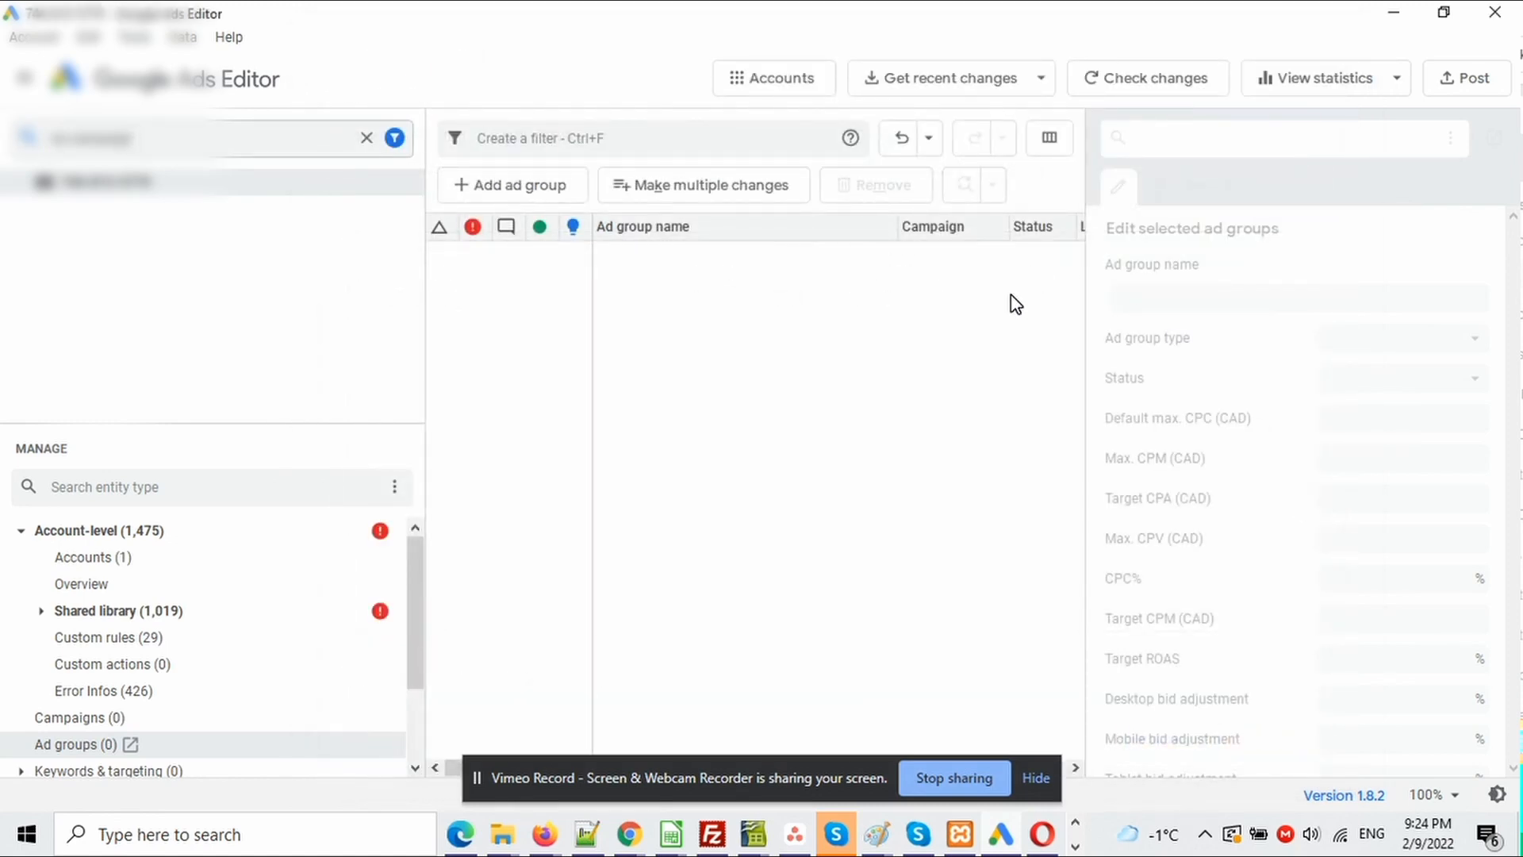
{"action": "key", "text": "alt+Tab"}
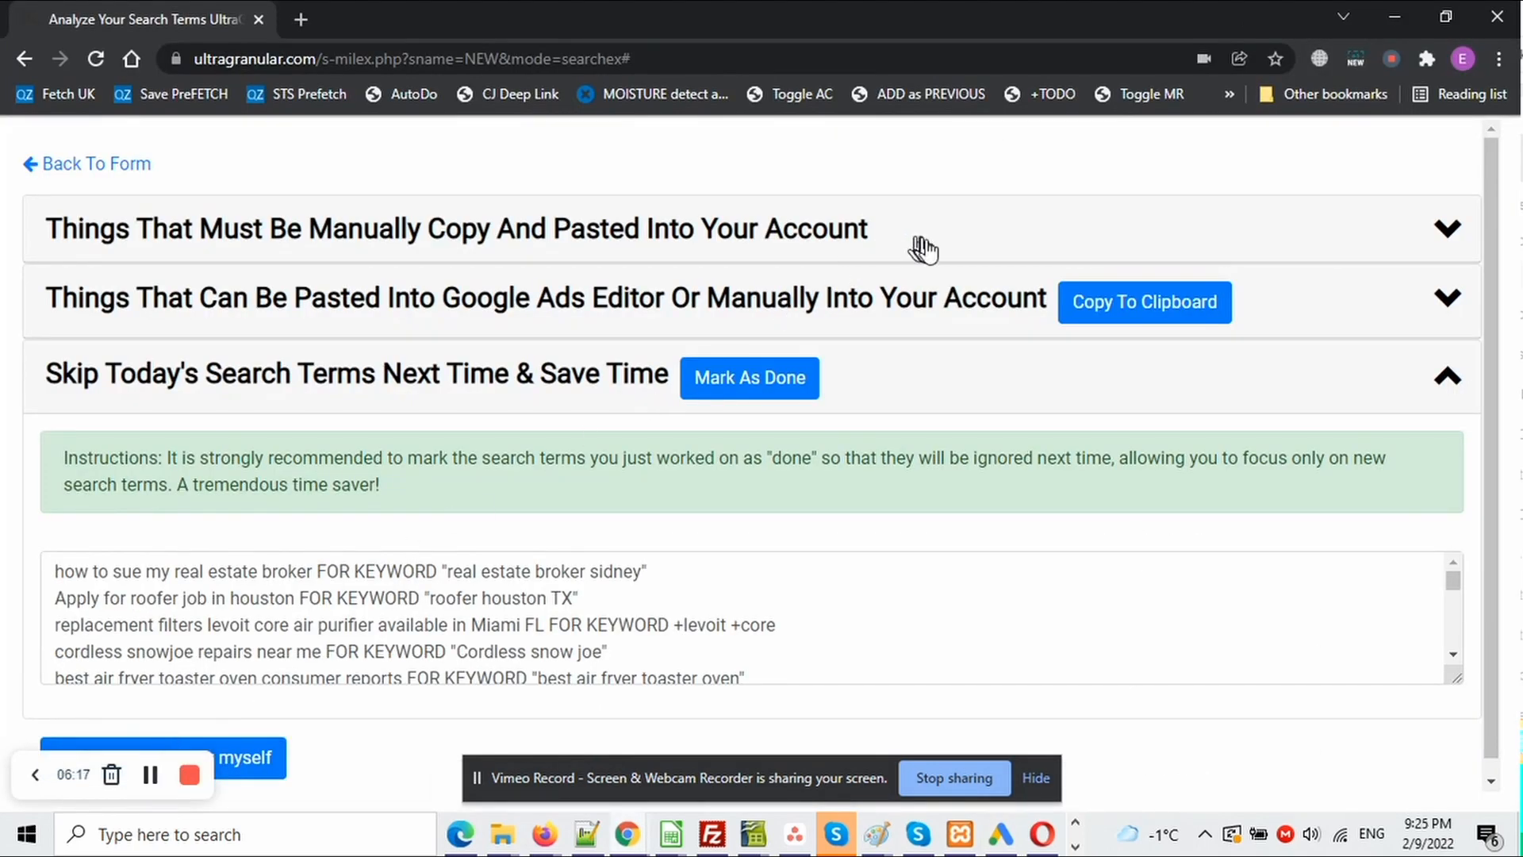
Examine the Test Campaign negatives "repairs" and "[Cordless Drill 2020]", collapse their section, and look through the search terms offered for marking as done
{"action": "left_click", "coordinate": [941, 303]}
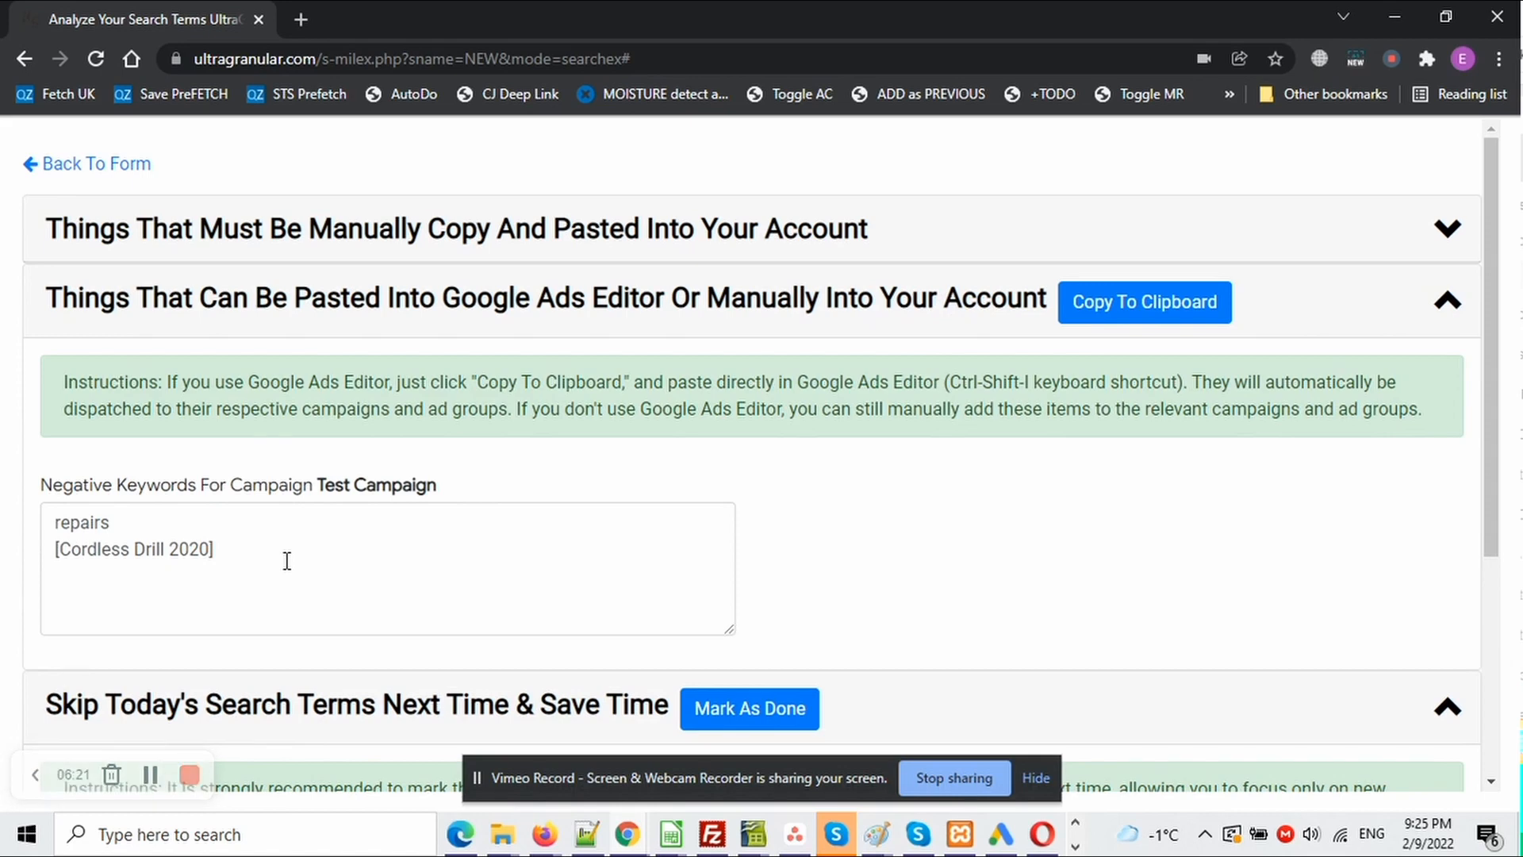
{"action": "left_click_drag", "start_coordinate": [288, 561], "coordinate": [56, 516]}
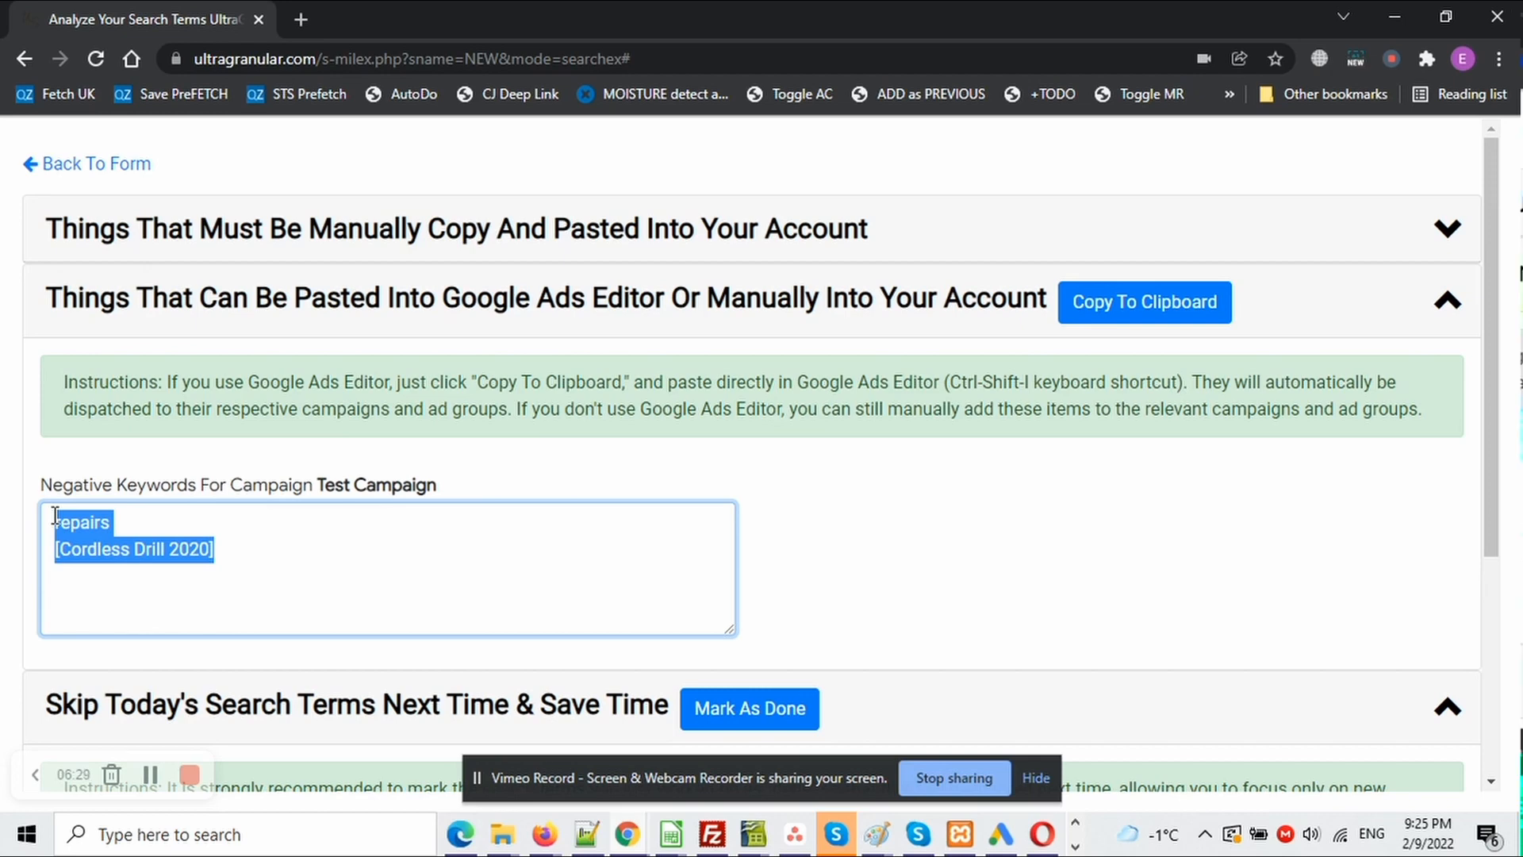
{"action": "left_click", "coordinate": [825, 311]}
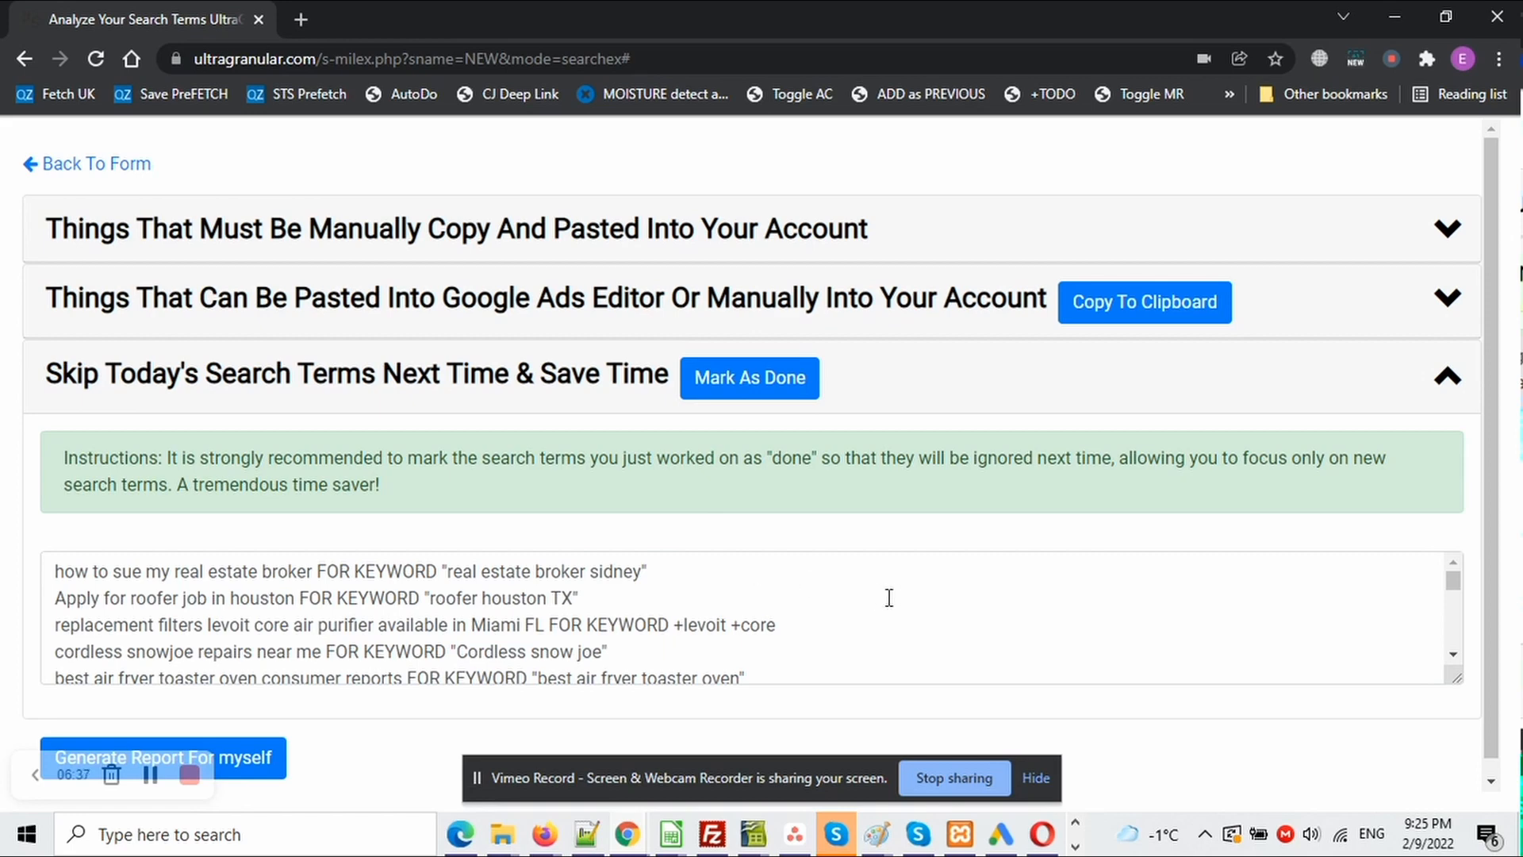
{"action": "scroll", "coordinate": [888, 599], "scroll_direction": "down", "scroll_amount": 3}
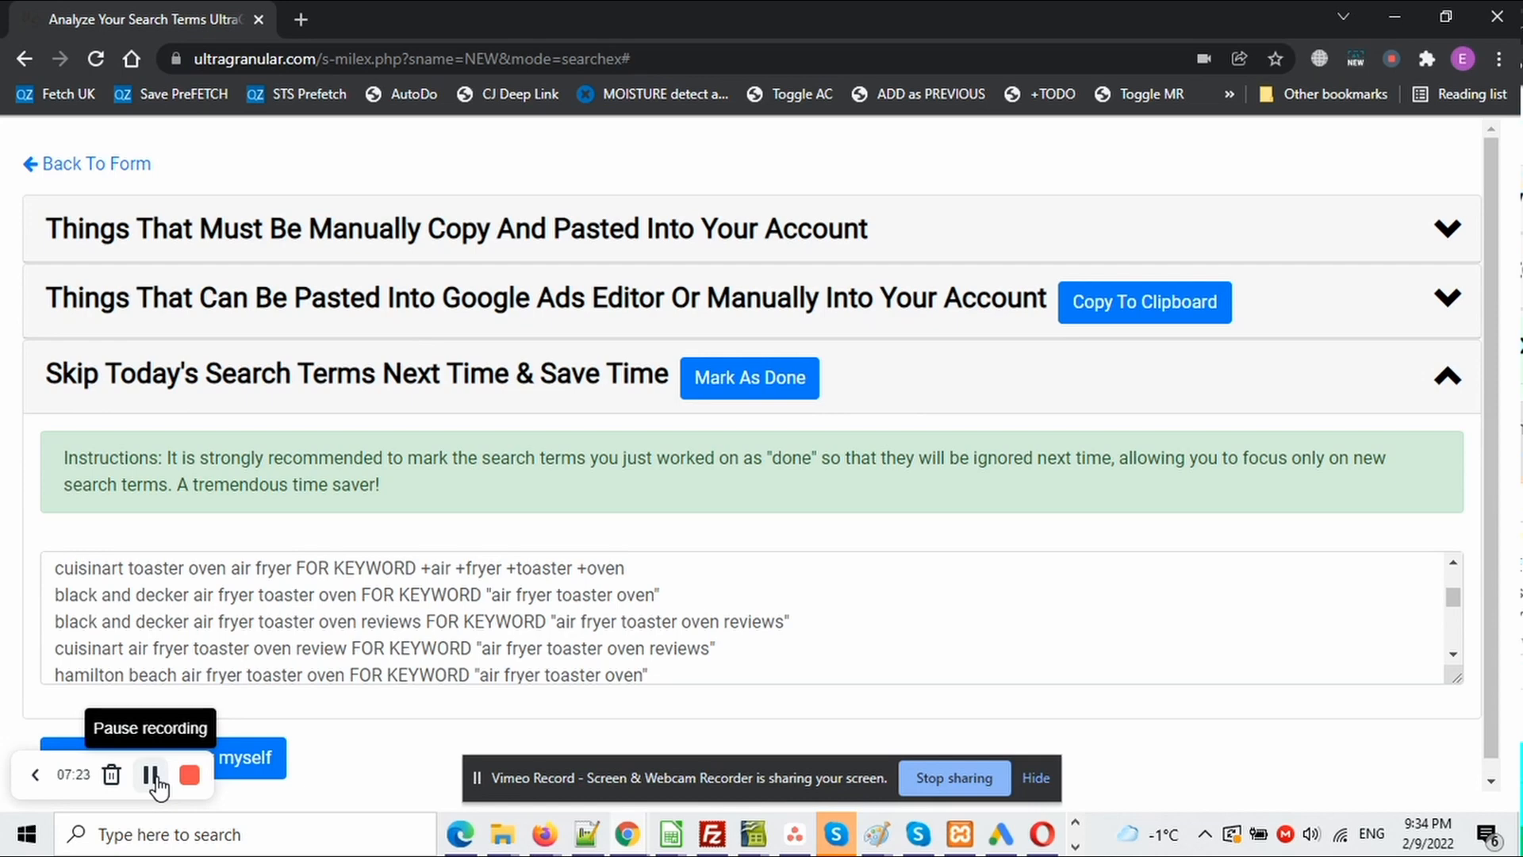
Switch to the Reddit poll on adding negative keywords periodically, examine its answers, and highlight "ongoingly and periodically" in the post
{"action": "key", "text": "alt+Tab"}
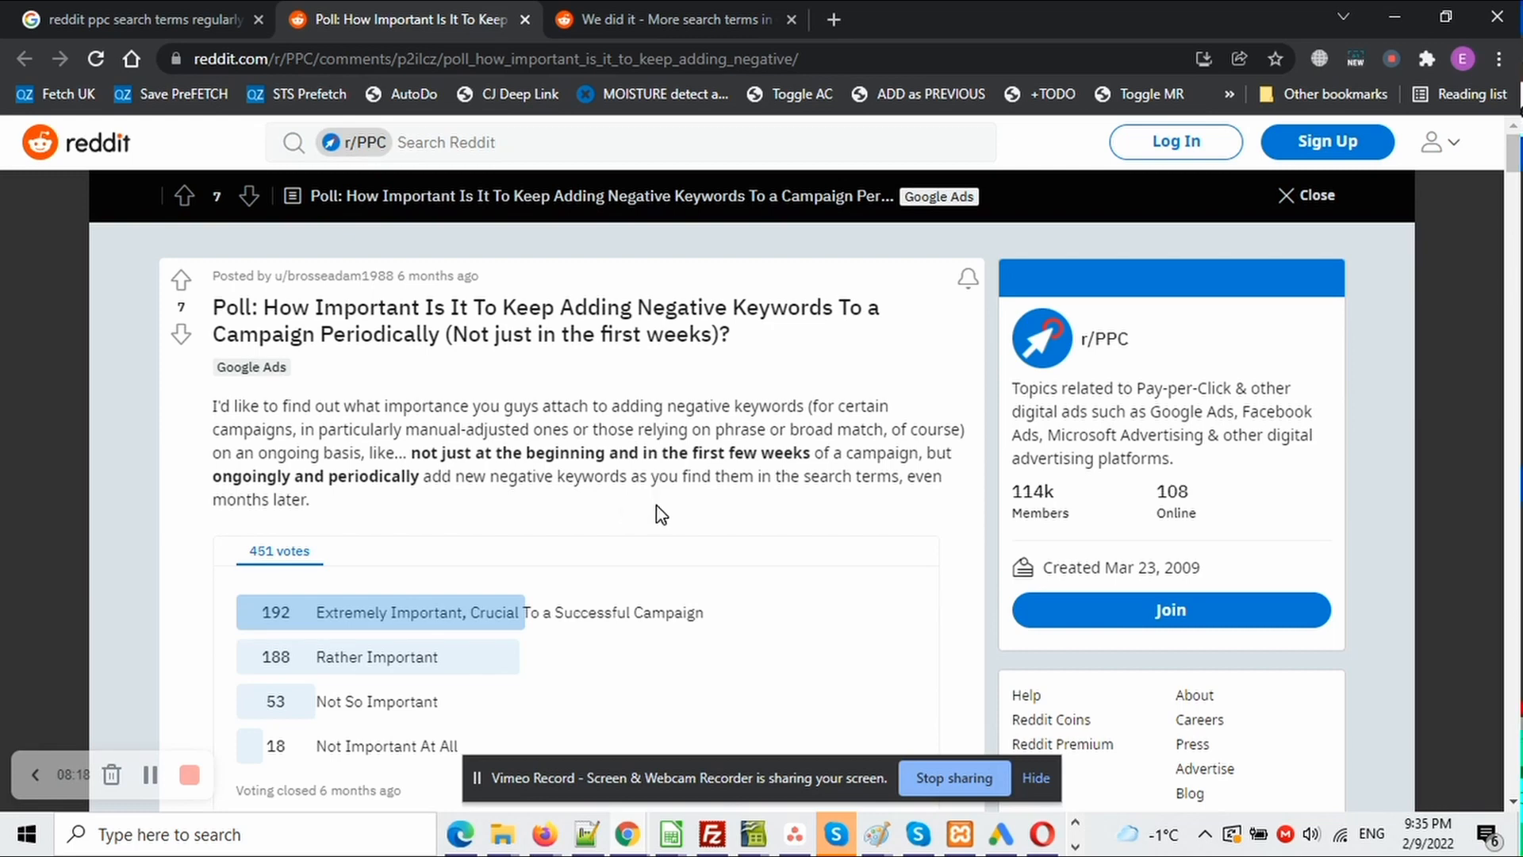
{"action": "scroll", "coordinate": [655, 512], "scroll_direction": "down", "scroll_amount": 2}
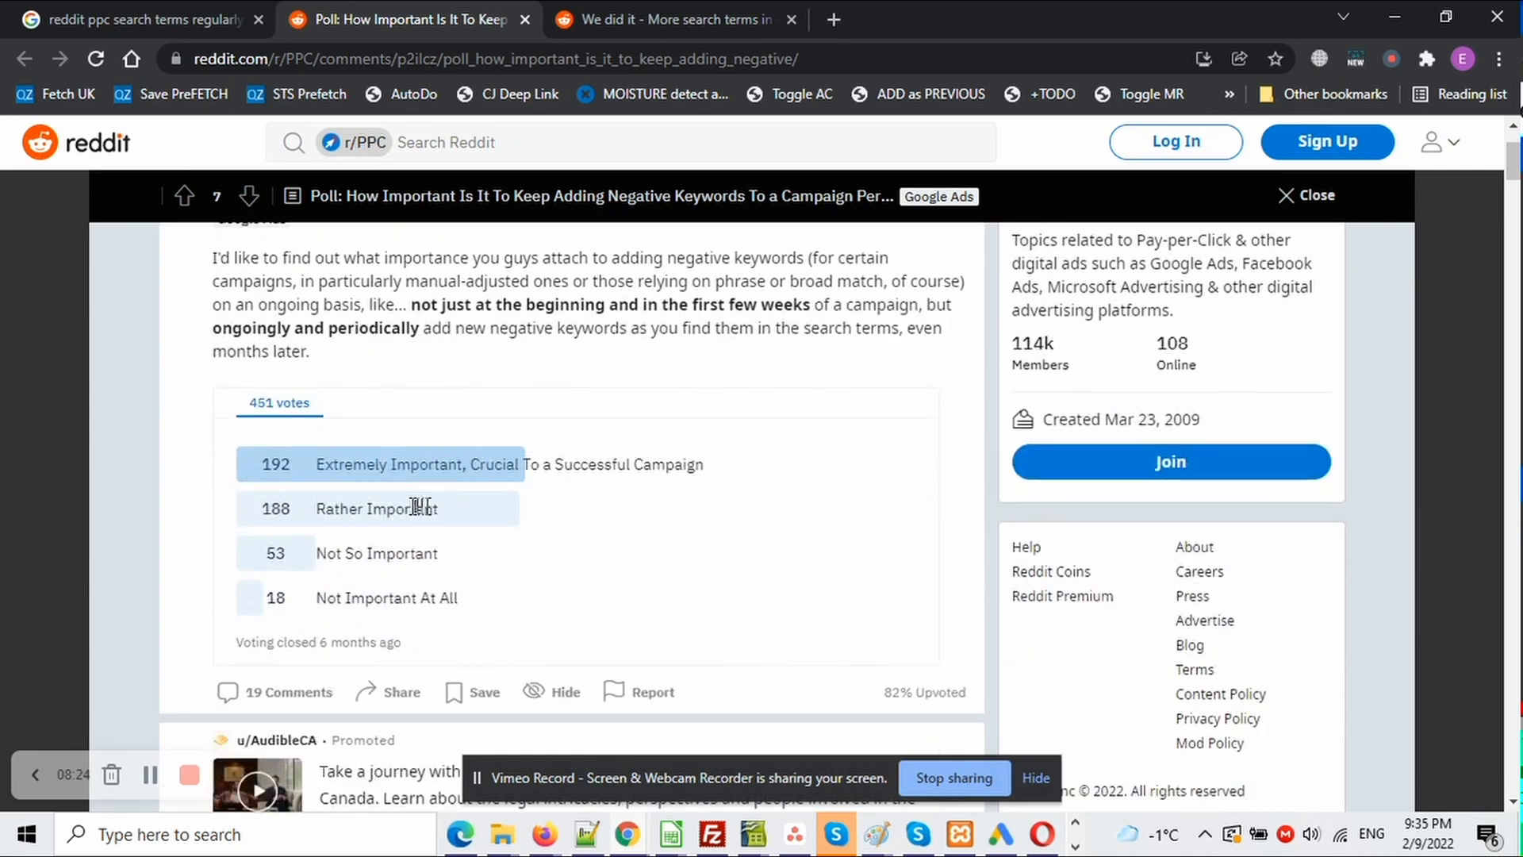
{"action": "scroll", "coordinate": [416, 499], "scroll_direction": "up", "scroll_amount": 2}
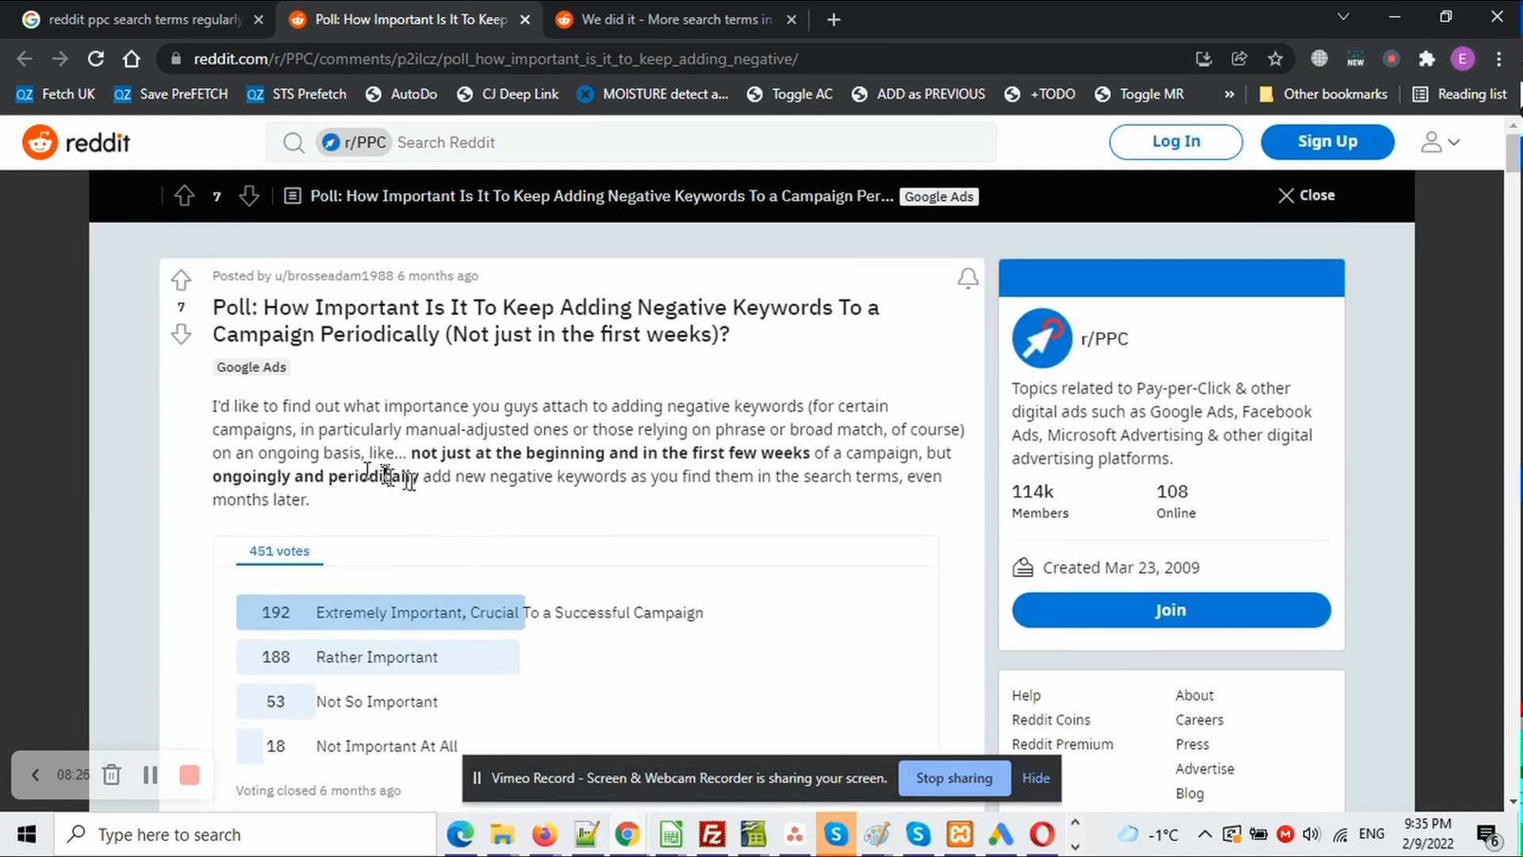
{"action": "left_click_drag", "start_coordinate": [419, 478], "coordinate": [208, 488]}
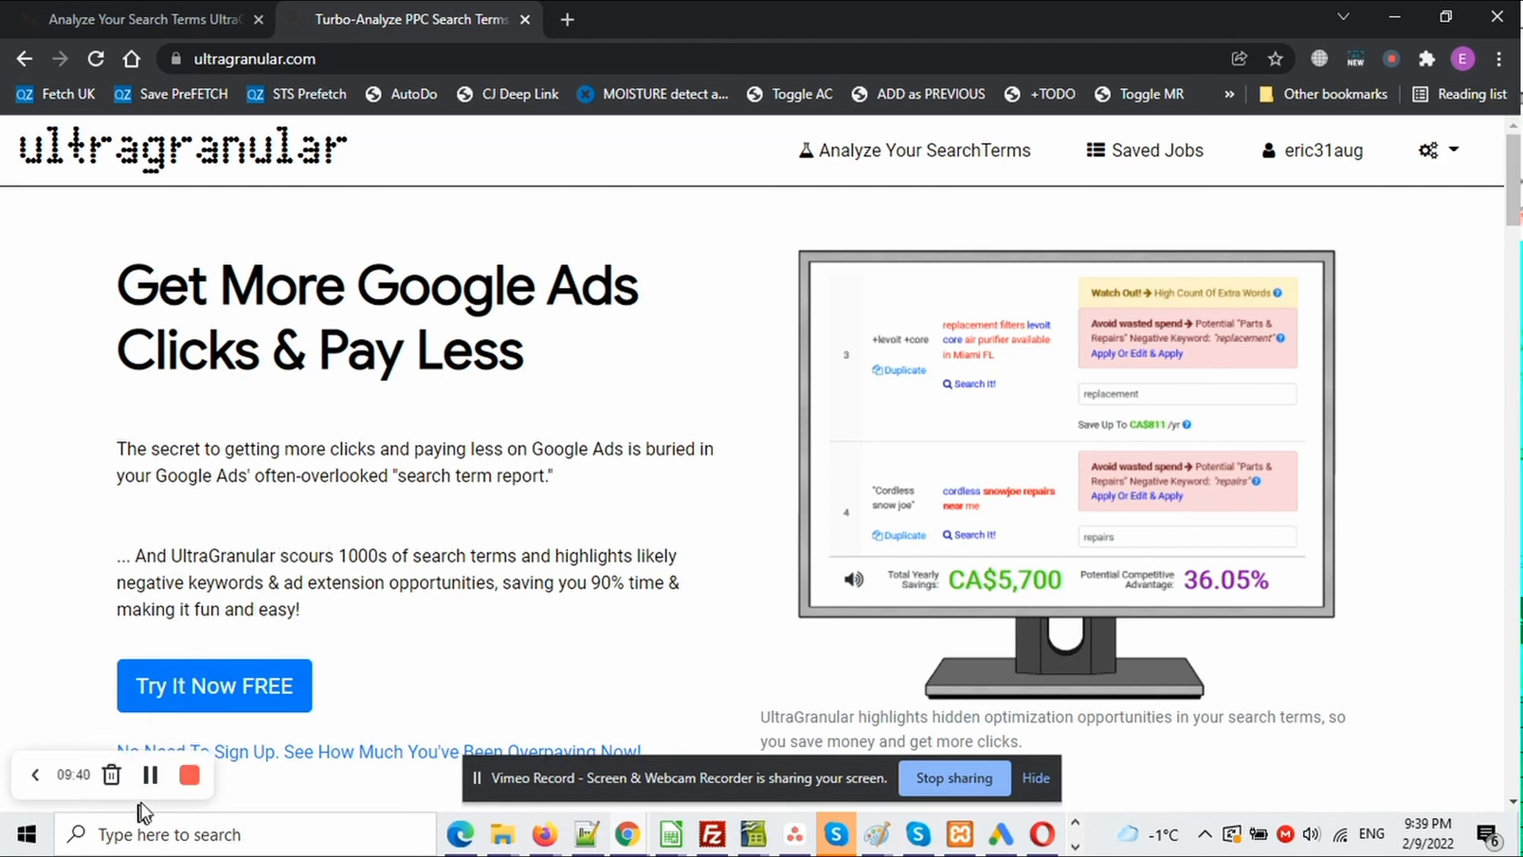
{"action": "left_click", "coordinate": [150, 776]}
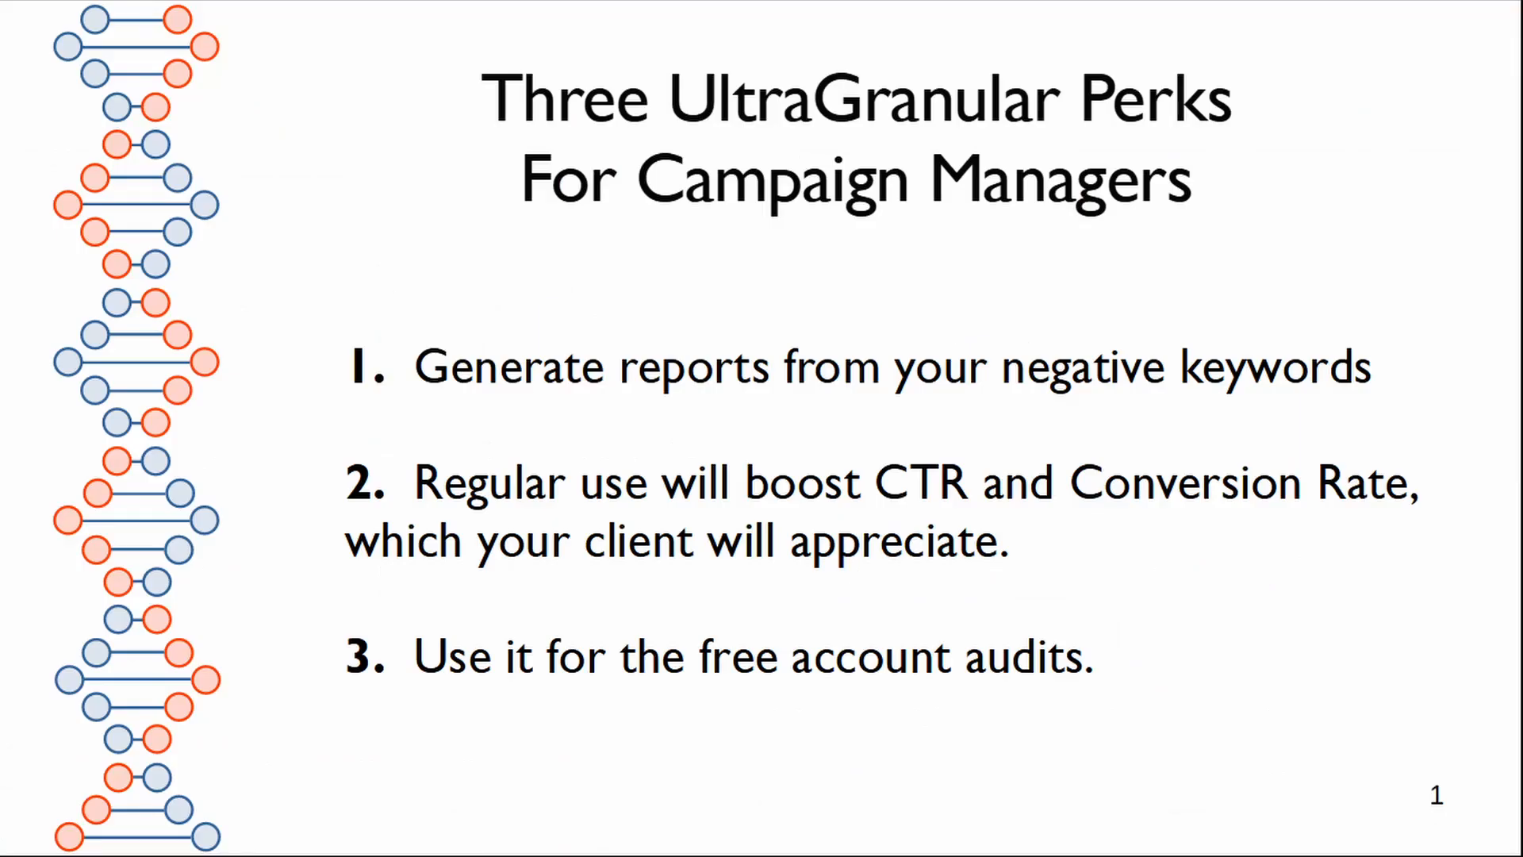